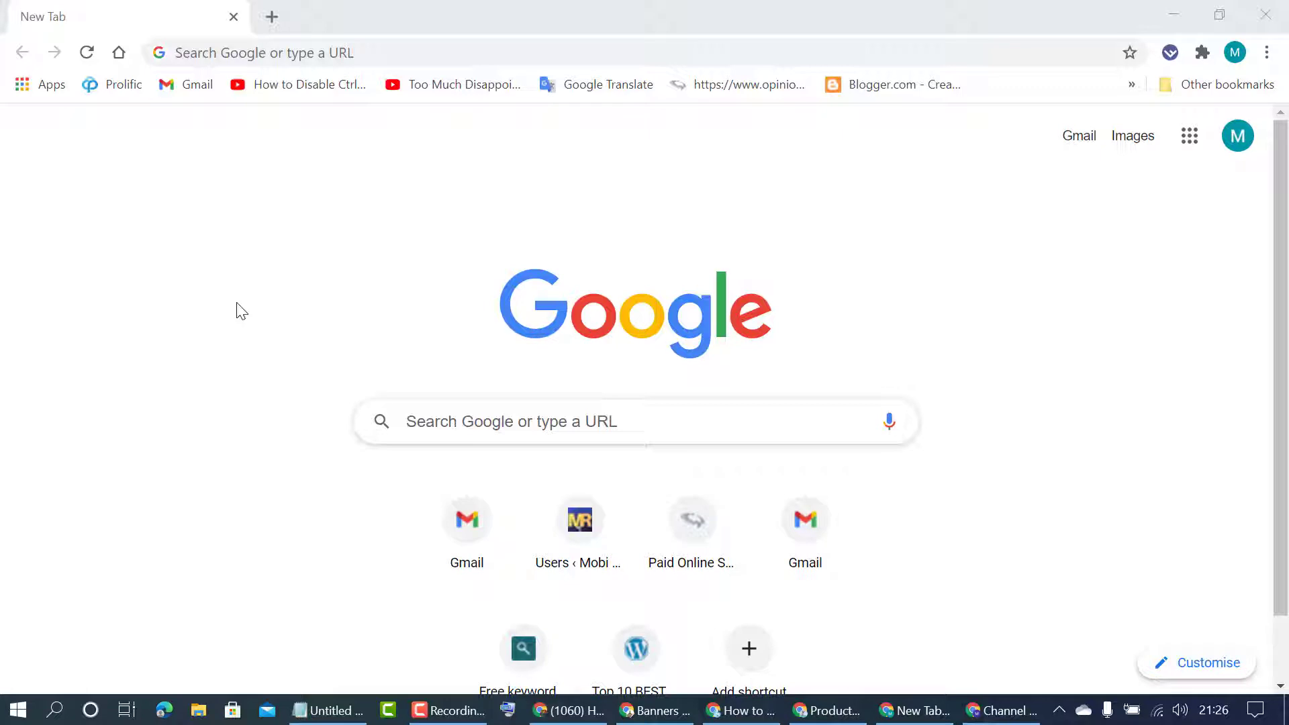
{"action": "type", "text": "https://www.bluehost.com/track/techproadvice/"}
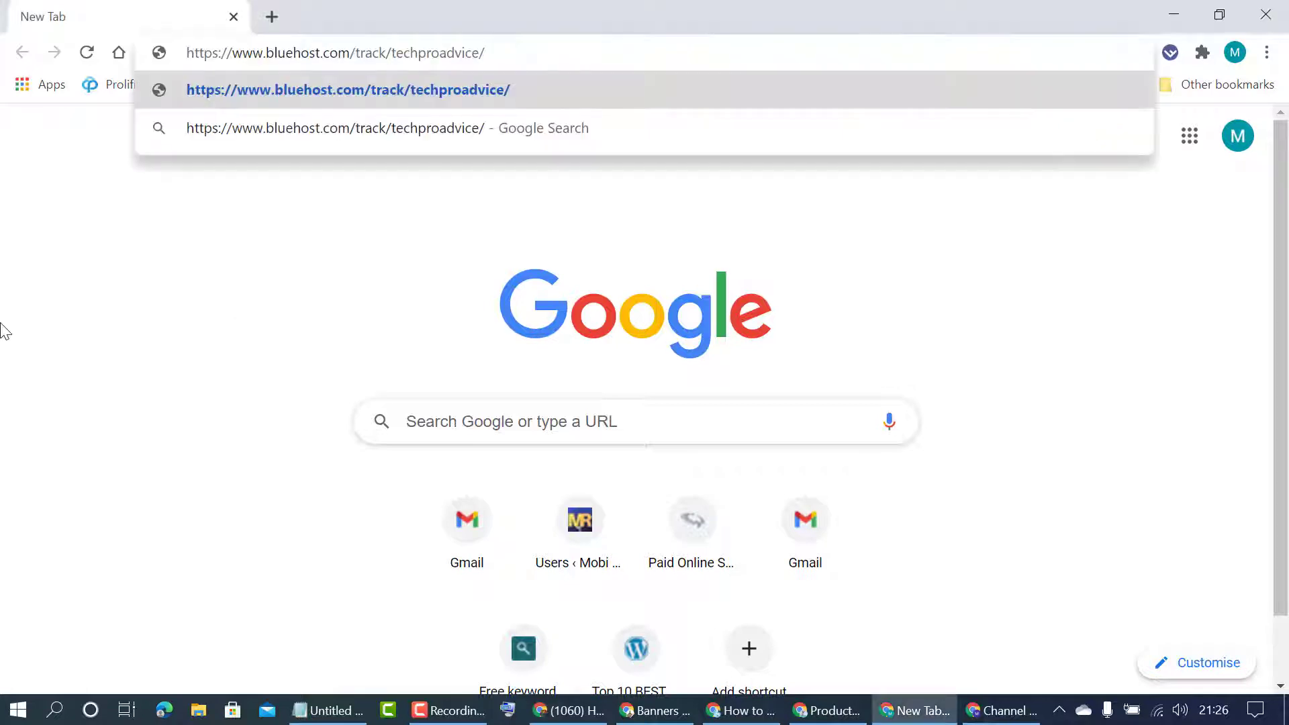
{"action": "key", "text": "Return"}
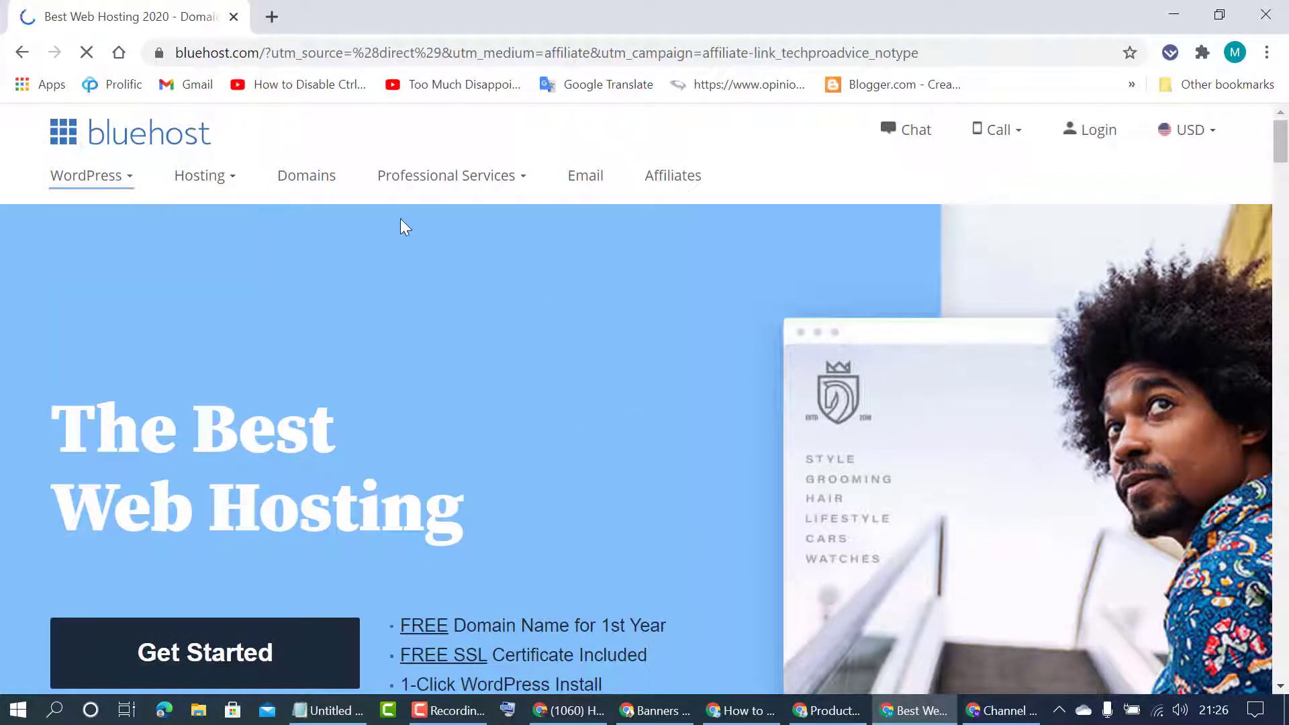
{"action": "scroll", "coordinate": [400, 218], "scroll_direction": "down", "scroll_amount": 3}
{"action": "left_click", "coordinate": [727, 403]}
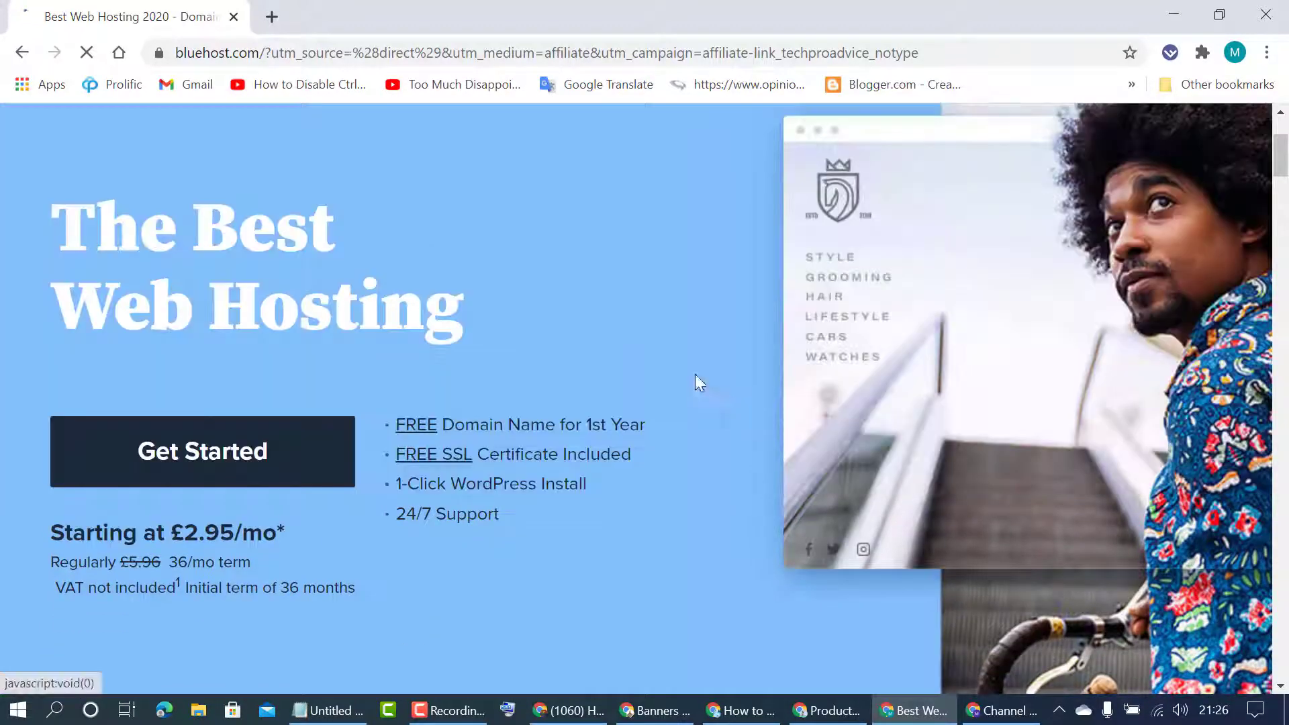
{"action": "scroll", "coordinate": [575, 253], "scroll_direction": "down", "scroll_amount": 5}
{"action": "scroll", "coordinate": [589, 397], "scroll_direction": "up", "scroll_amount": 5}
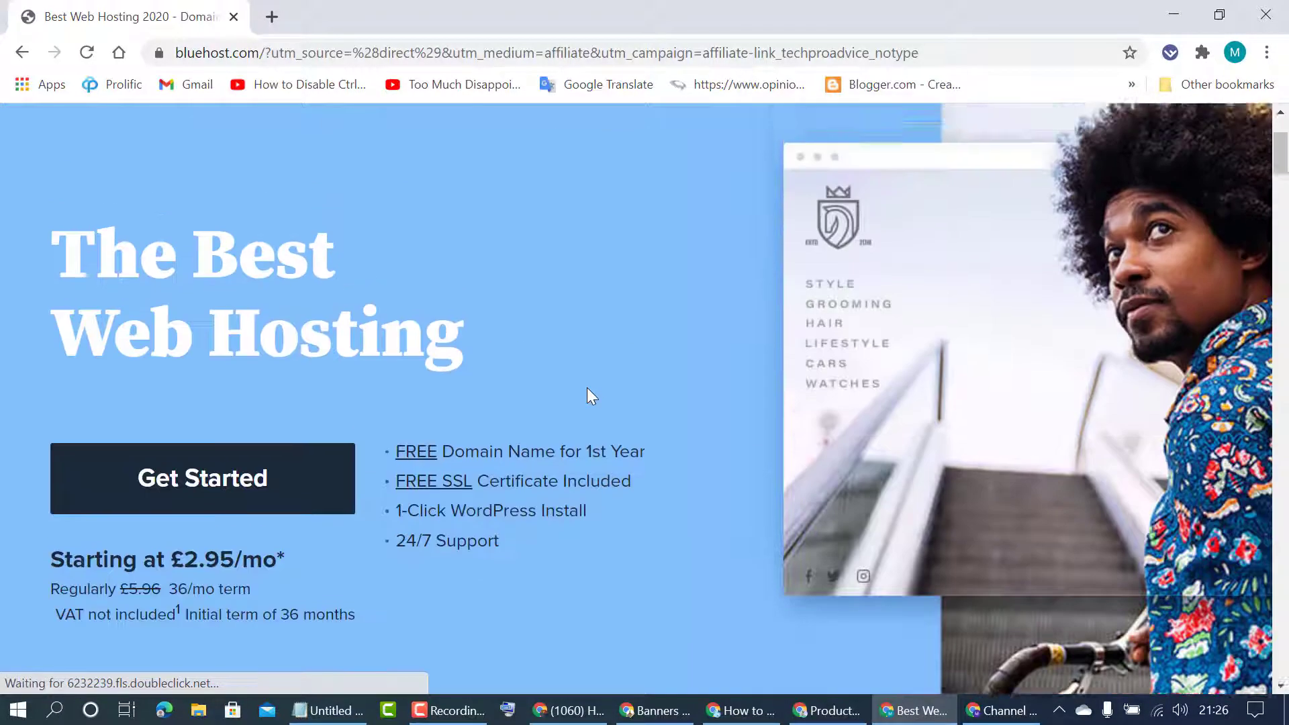
{"action": "scroll", "coordinate": [587, 390], "scroll_direction": "up", "scroll_amount": 3}
{"action": "scroll", "coordinate": [587, 389], "scroll_direction": "down", "scroll_amount": 3}
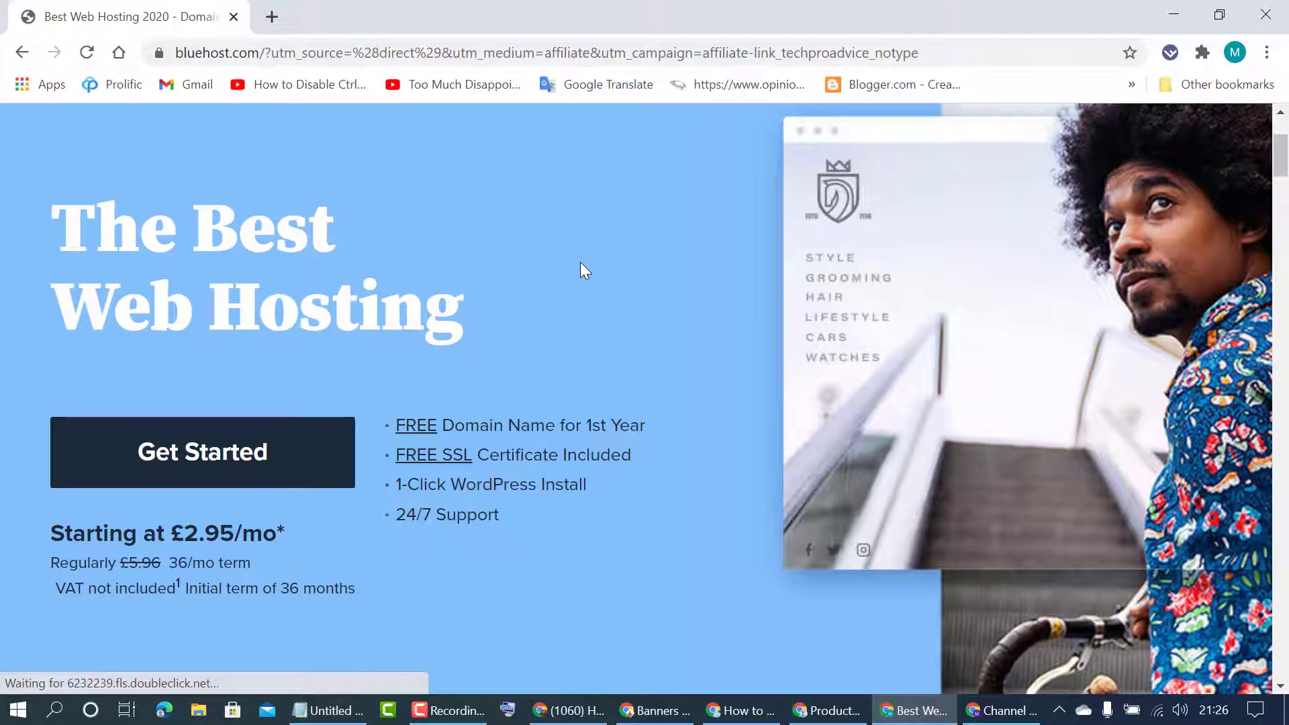
{"action": "scroll", "coordinate": [582, 267], "scroll_direction": "down", "scroll_amount": 2}
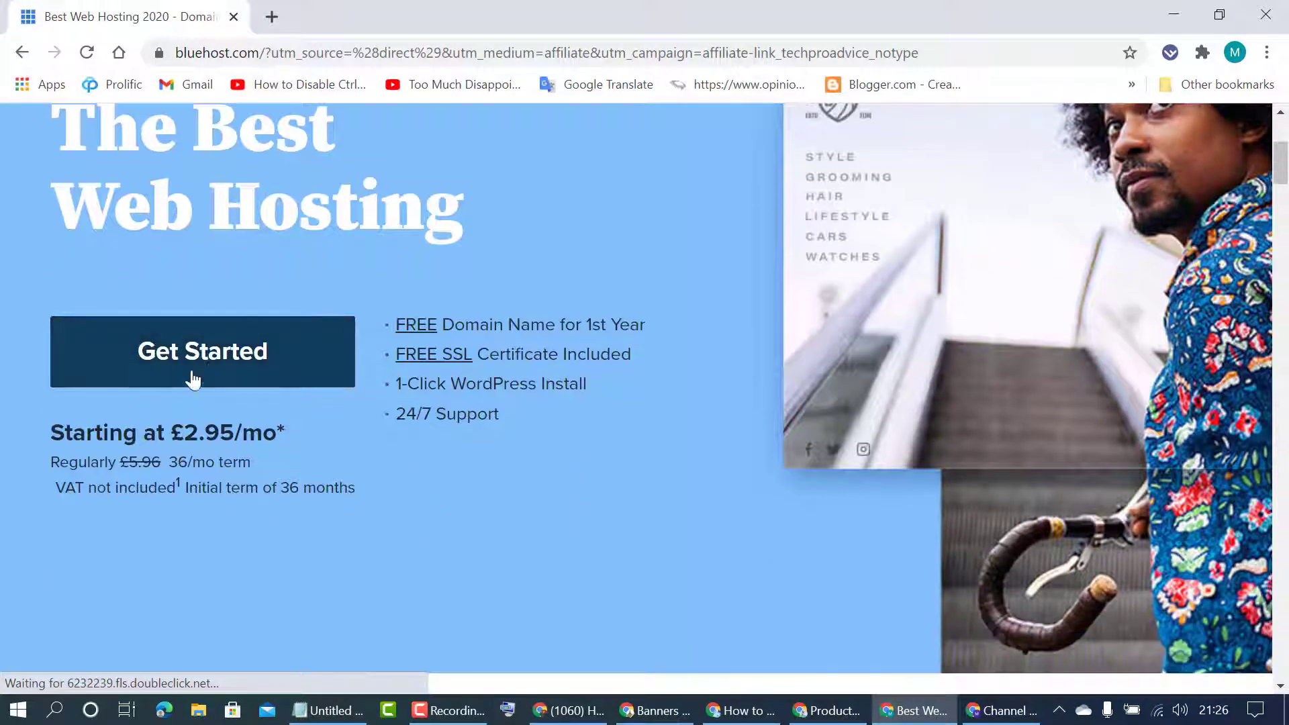
{"action": "left_click", "coordinate": [209, 365]}
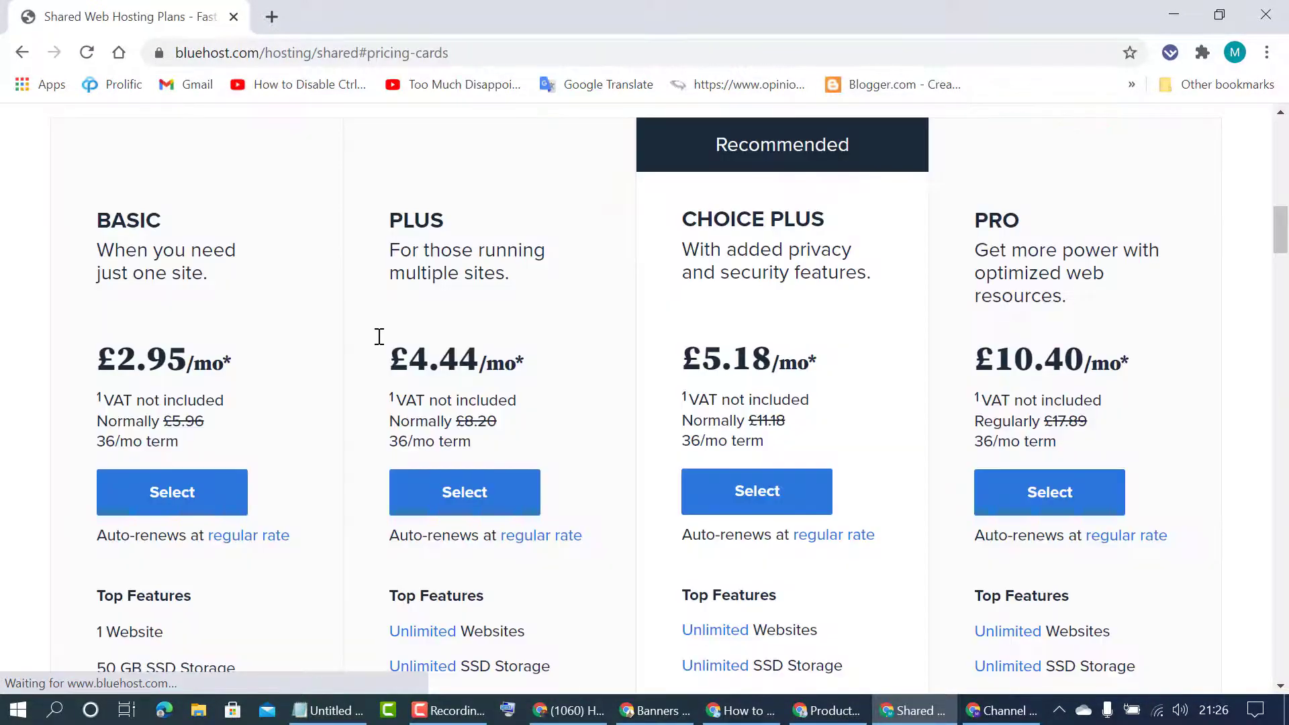
- Review the Basic shared hosting plan's price, top features and included extras
{"action": "left_click_drag", "start_coordinate": [1283, 227], "coordinate": [1284, 179]}
{"action": "scroll", "coordinate": [1286, 221], "scroll_direction": "down", "scroll_amount": 3}
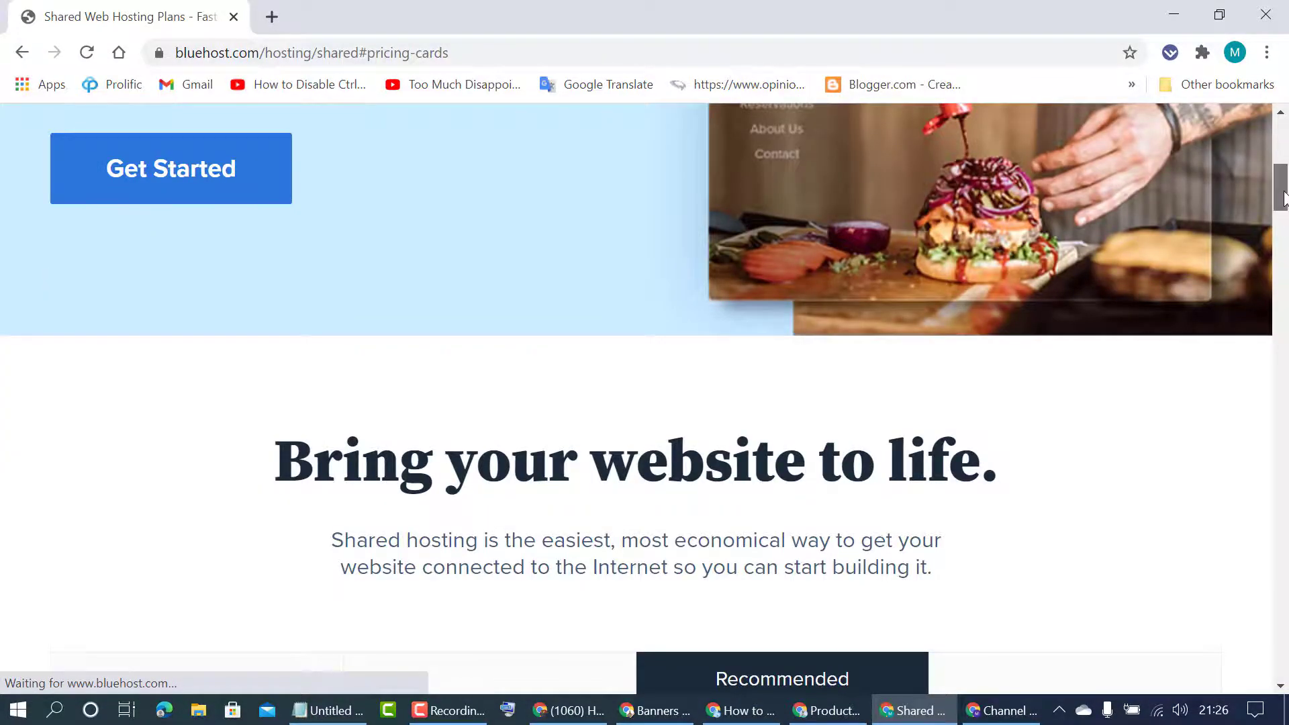
{"action": "scroll", "coordinate": [1284, 218], "scroll_direction": "down", "scroll_amount": 9}
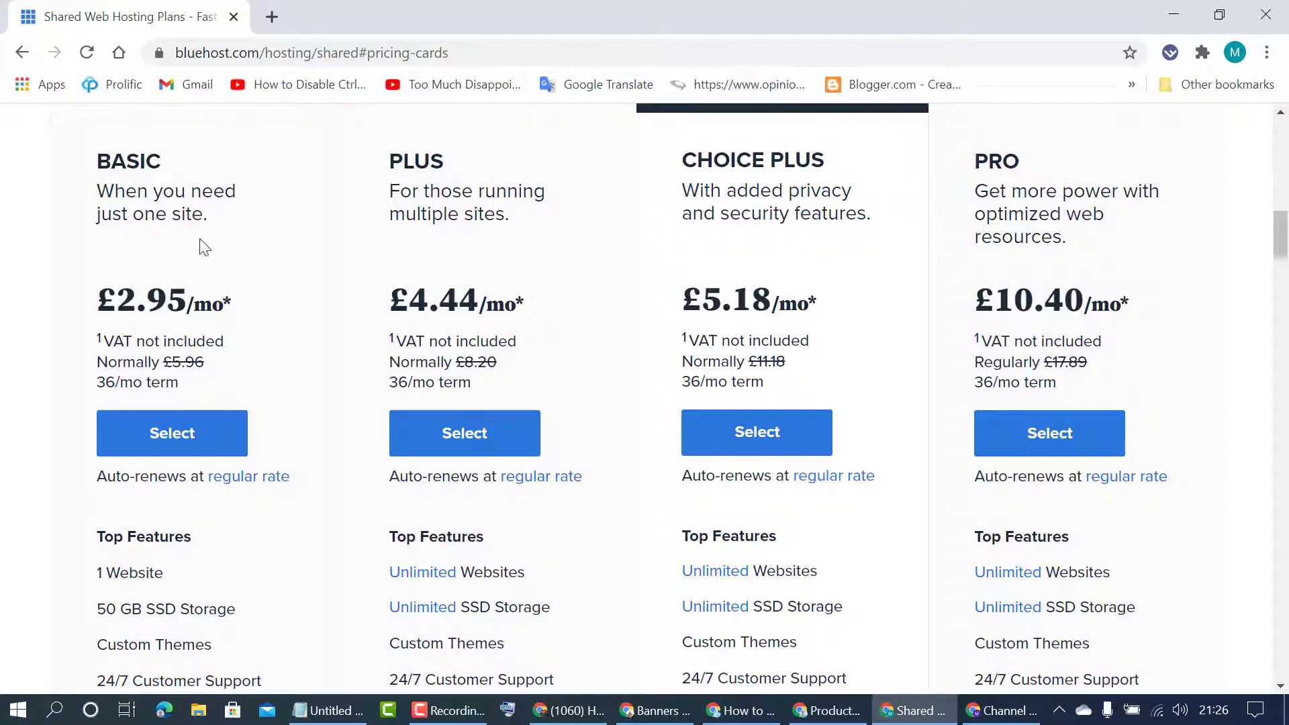
{"action": "scroll", "coordinate": [292, 284], "scroll_direction": "down", "scroll_amount": 4}
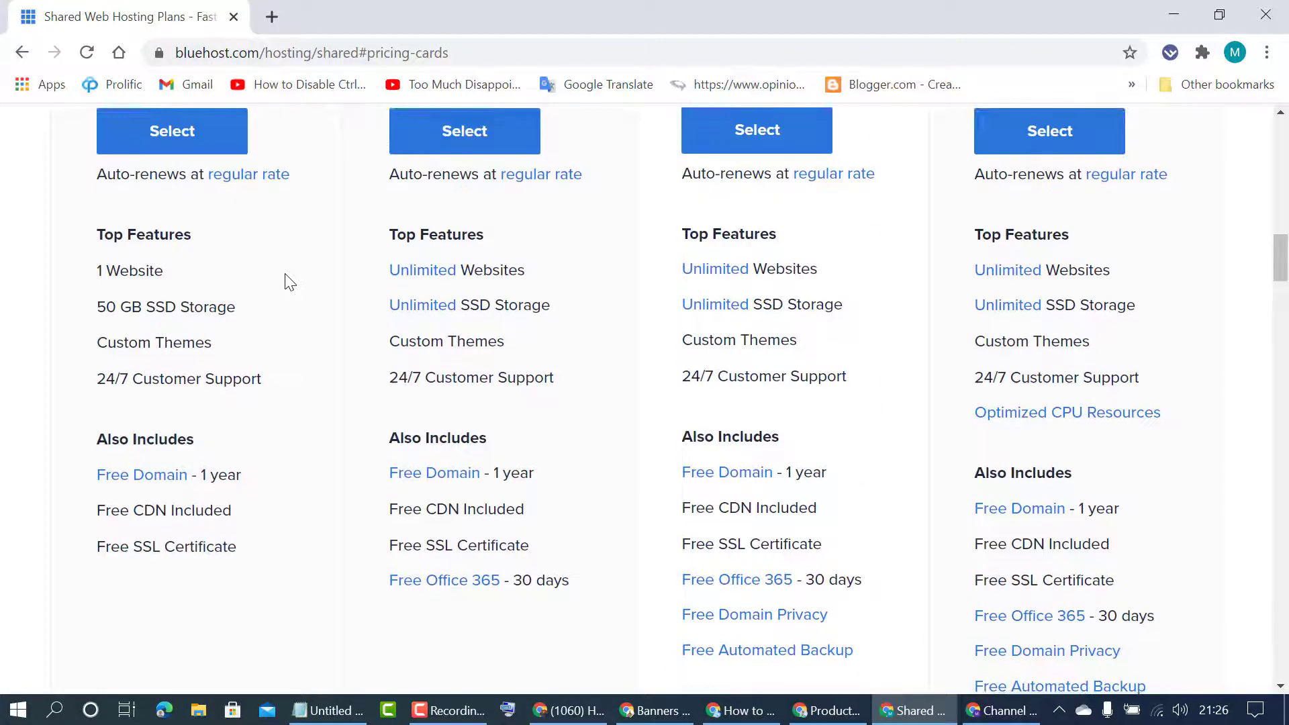
{"action": "scroll", "coordinate": [288, 281], "scroll_direction": "up", "scroll_amount": 2}
{"action": "scroll", "coordinate": [285, 279], "scroll_direction": "up", "scroll_amount": 2}
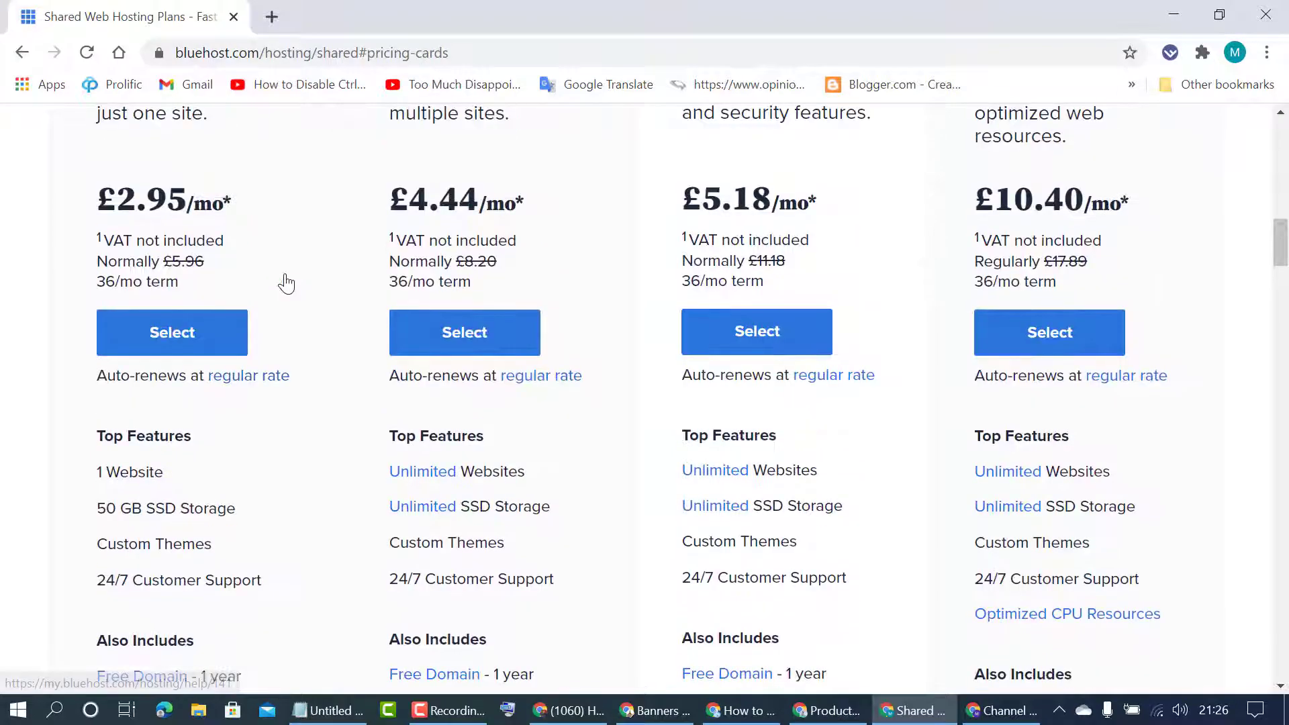
{"action": "mouse_move", "coordinate": [116, 482]}
{"action": "scroll", "coordinate": [270, 416], "scroll_direction": "down", "scroll_amount": 2}
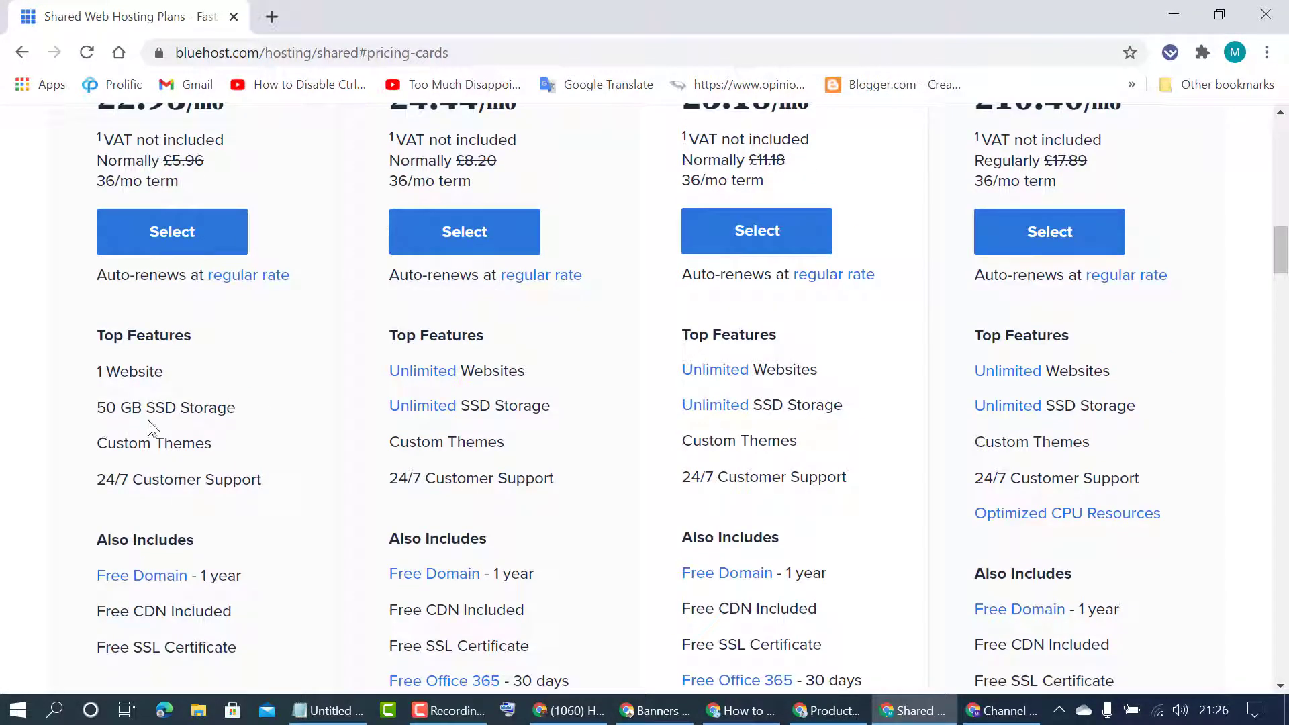
{"action": "scroll", "coordinate": [264, 404], "scroll_direction": "down", "scroll_amount": 2}
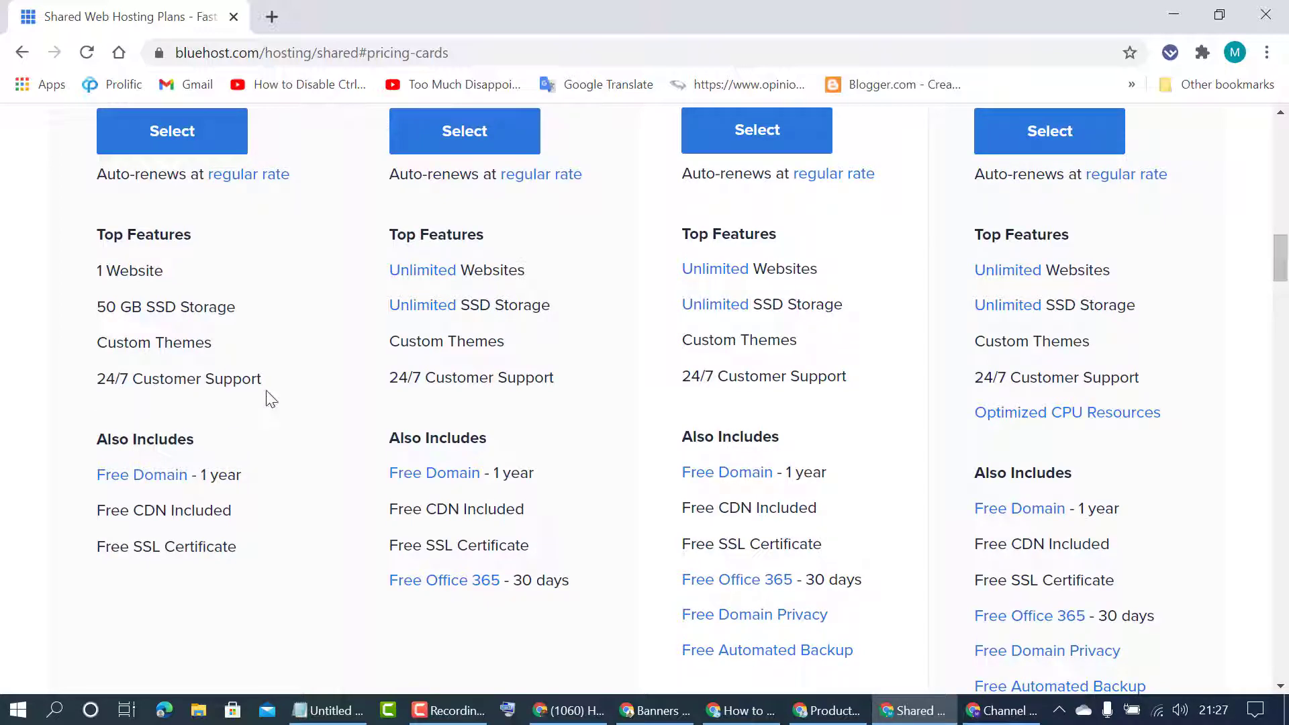
{"action": "scroll", "coordinate": [268, 398], "scroll_direction": "down", "scroll_amount": 1}
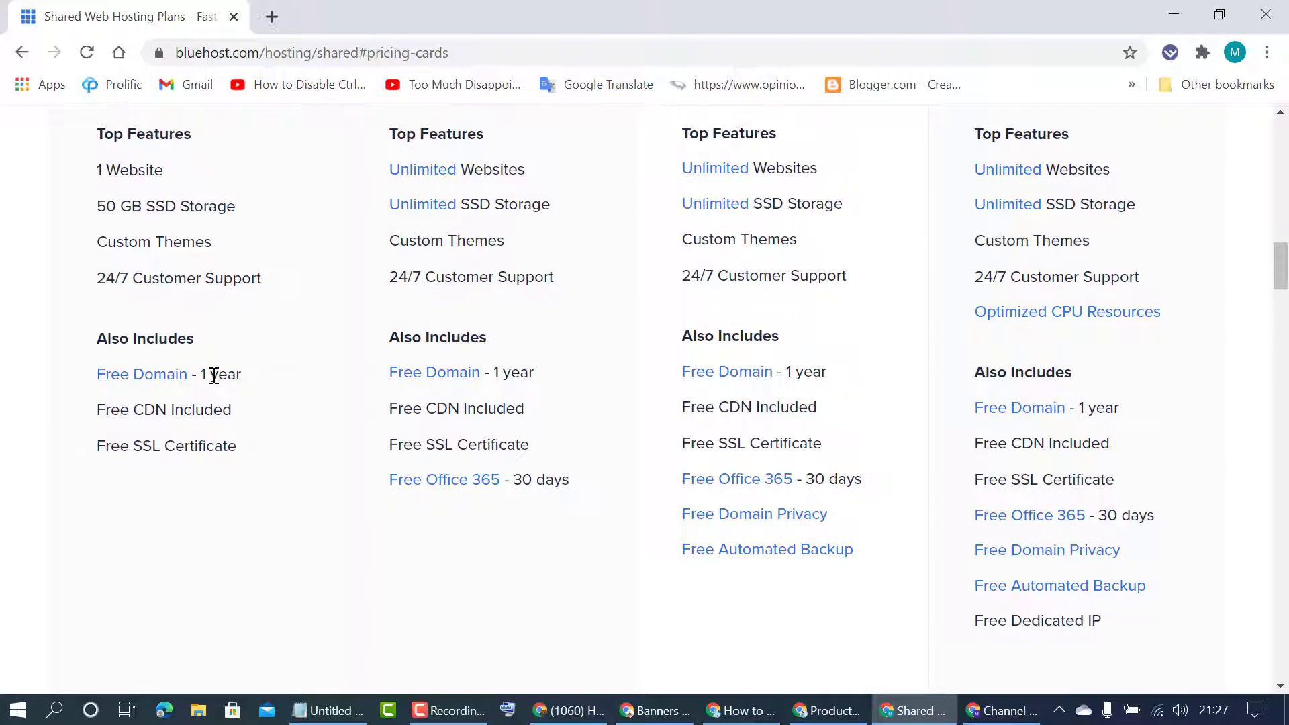
{"action": "mouse_move", "coordinate": [117, 414]}
{"action": "scroll", "coordinate": [235, 463], "scroll_direction": "up", "scroll_amount": 3}
{"action": "scroll", "coordinate": [239, 465], "scroll_direction": "up", "scroll_amount": 2}
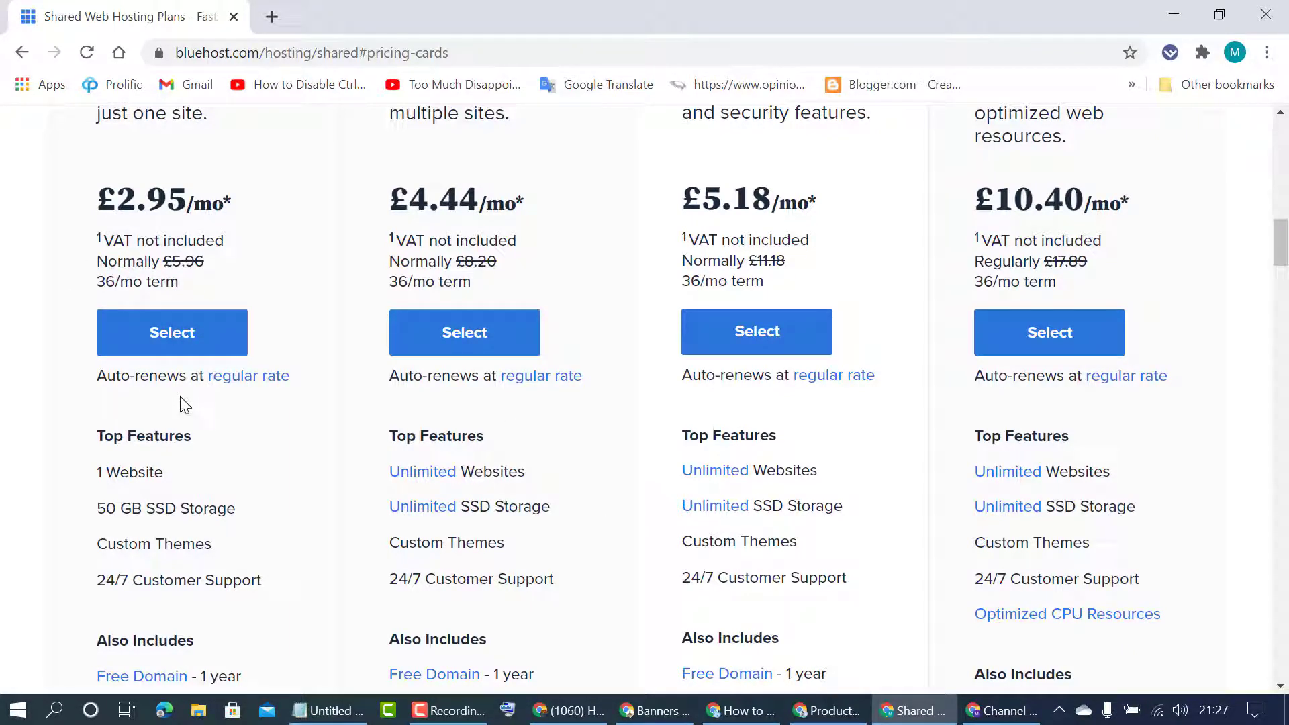
- Compare the prices, features and included extras of the Plus, Choice Plus and Pro hosting plans
{"action": "scroll", "coordinate": [564, 386], "scroll_direction": "up", "scroll_amount": 5}
{"action": "scroll", "coordinate": [564, 390], "scroll_direction": "down", "scroll_amount": 2}
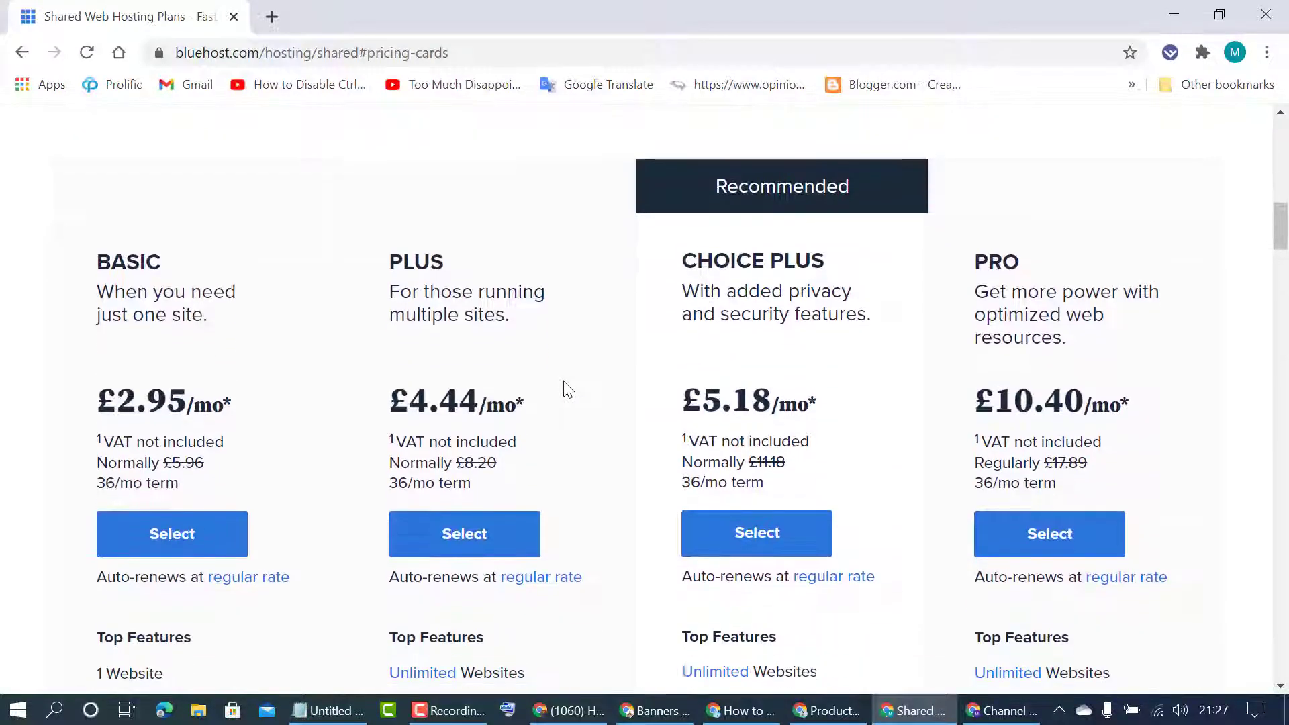
{"action": "scroll", "coordinate": [555, 343], "scroll_direction": "down", "scroll_amount": 1}
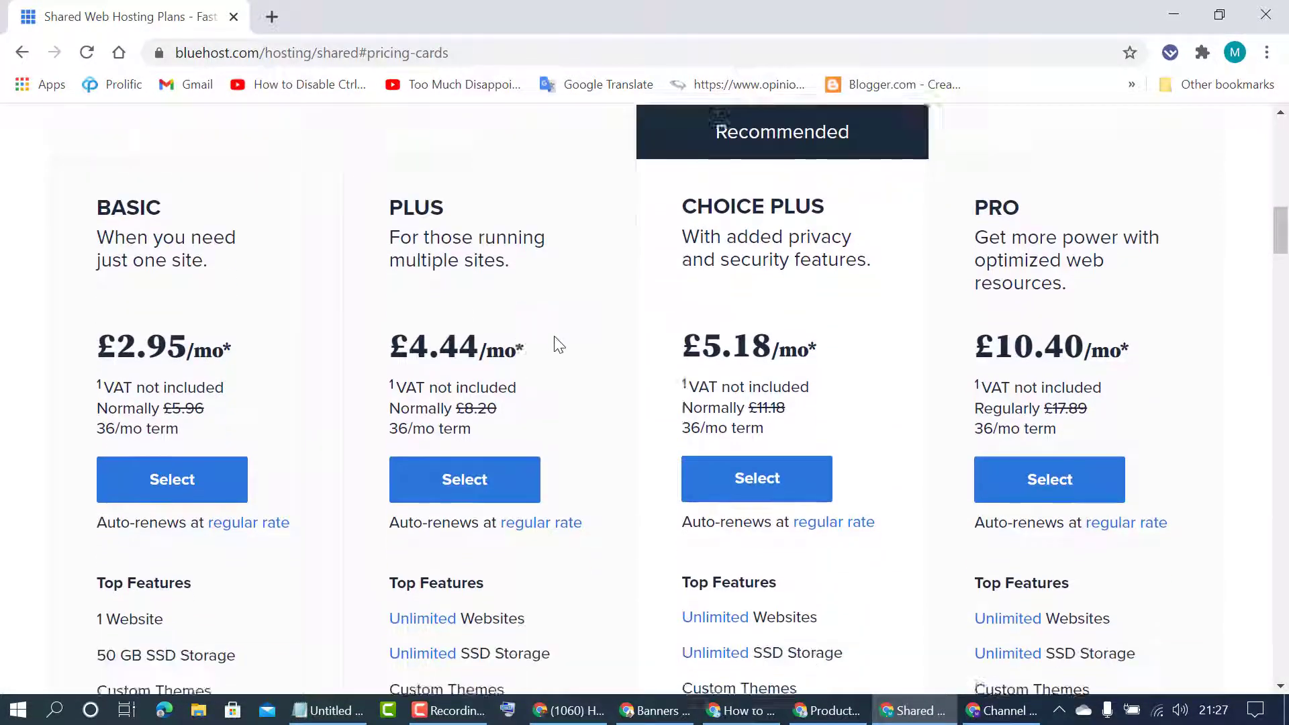
{"action": "scroll", "coordinate": [556, 343], "scroll_direction": "up", "scroll_amount": 1}
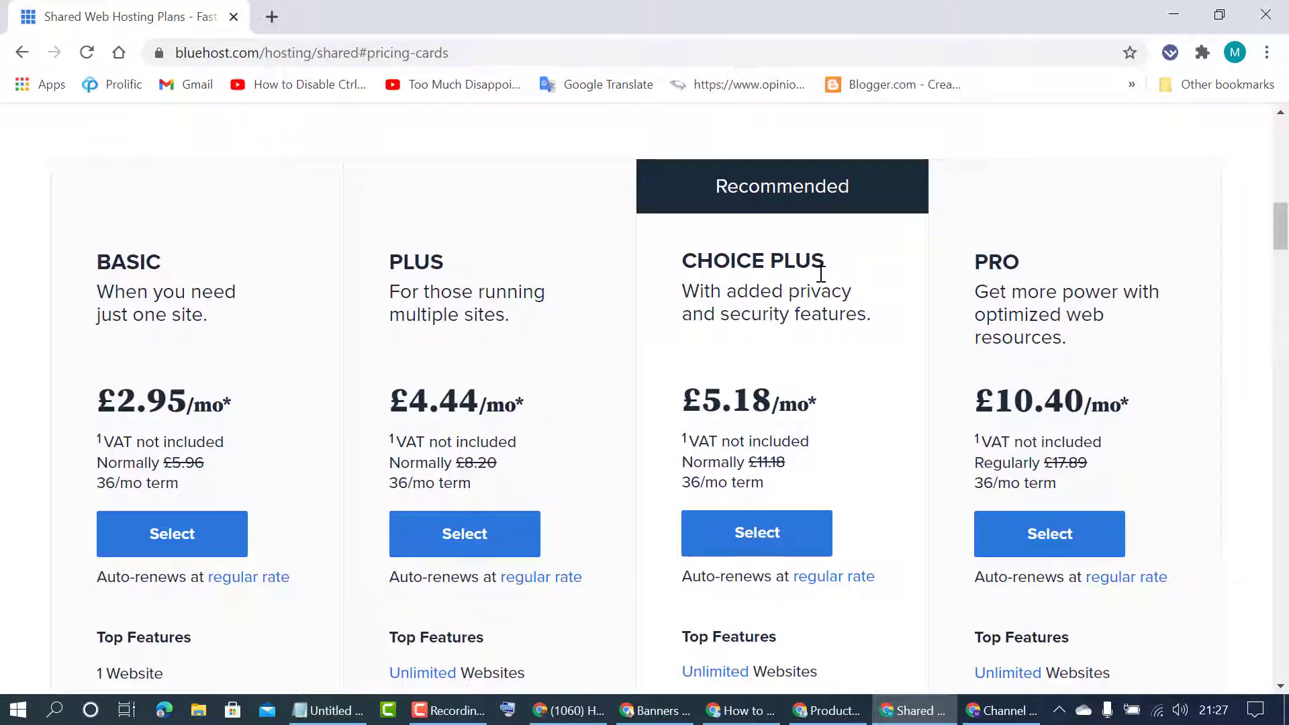
{"action": "scroll", "coordinate": [820, 275], "scroll_direction": "down", "scroll_amount": 5}
{"action": "scroll", "coordinate": [822, 280], "scroll_direction": "down", "scroll_amount": 3}
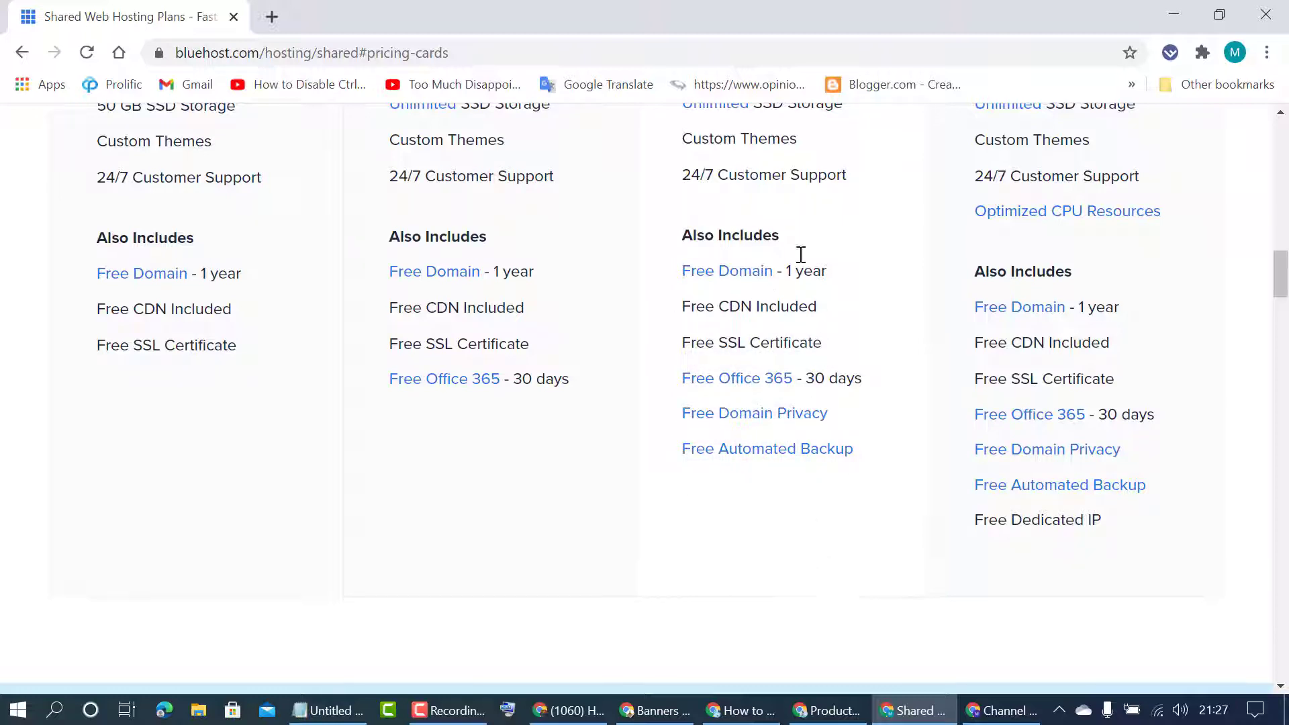
{"action": "scroll", "coordinate": [789, 438], "scroll_direction": "up", "scroll_amount": 3}
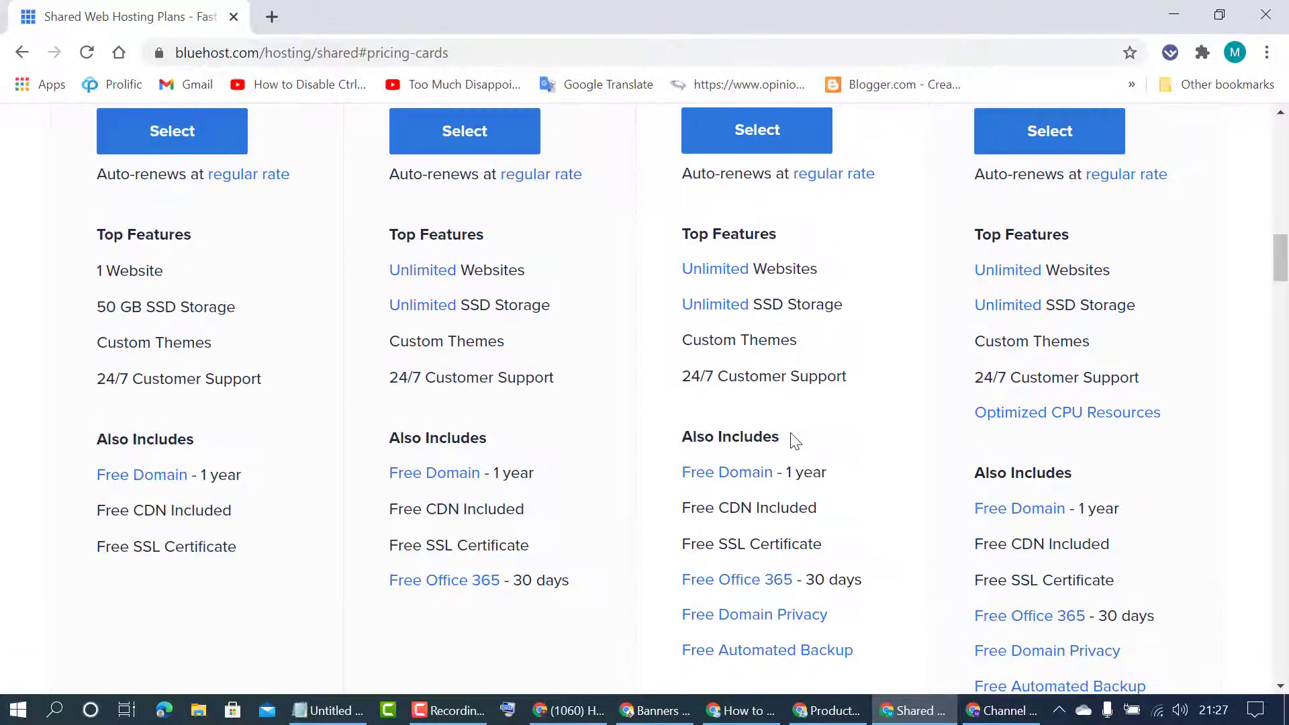
{"action": "scroll", "coordinate": [794, 437], "scroll_direction": "up", "scroll_amount": 3}
{"action": "scroll", "coordinate": [794, 437], "scroll_direction": "up", "scroll_amount": 3}
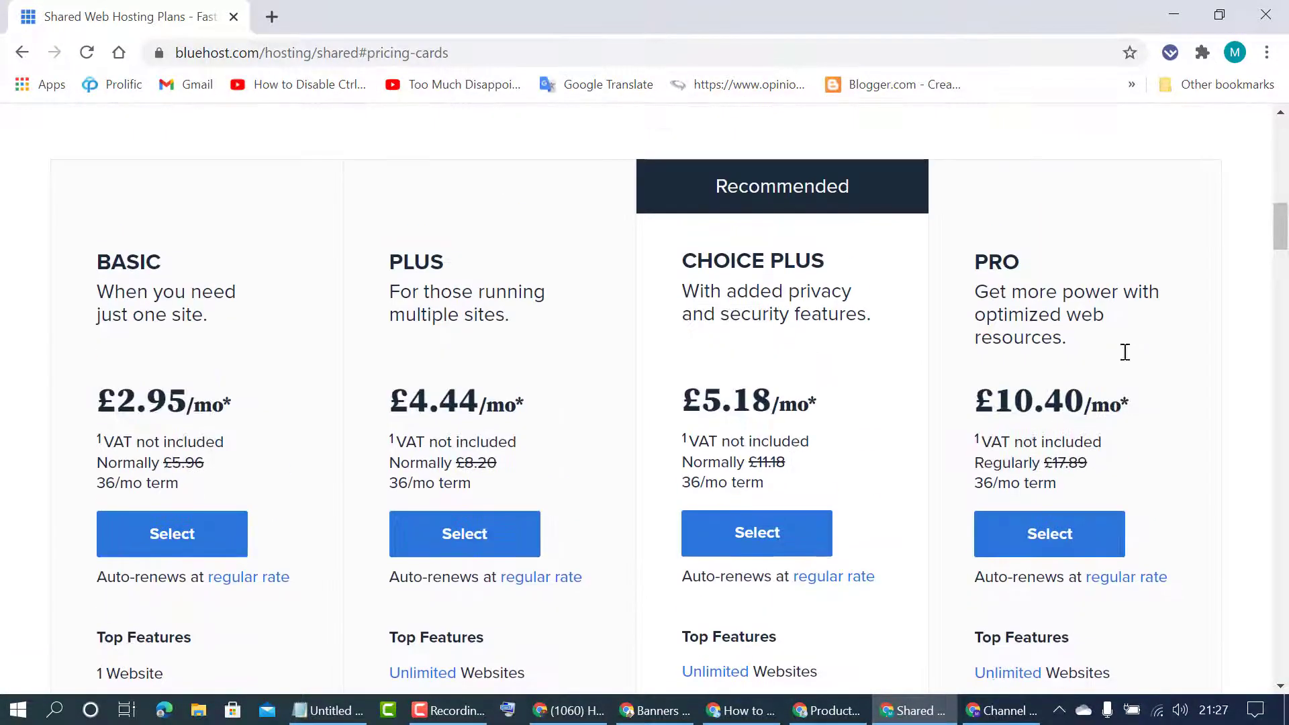
{"action": "scroll", "coordinate": [1087, 293], "scroll_direction": "up", "scroll_amount": 2}
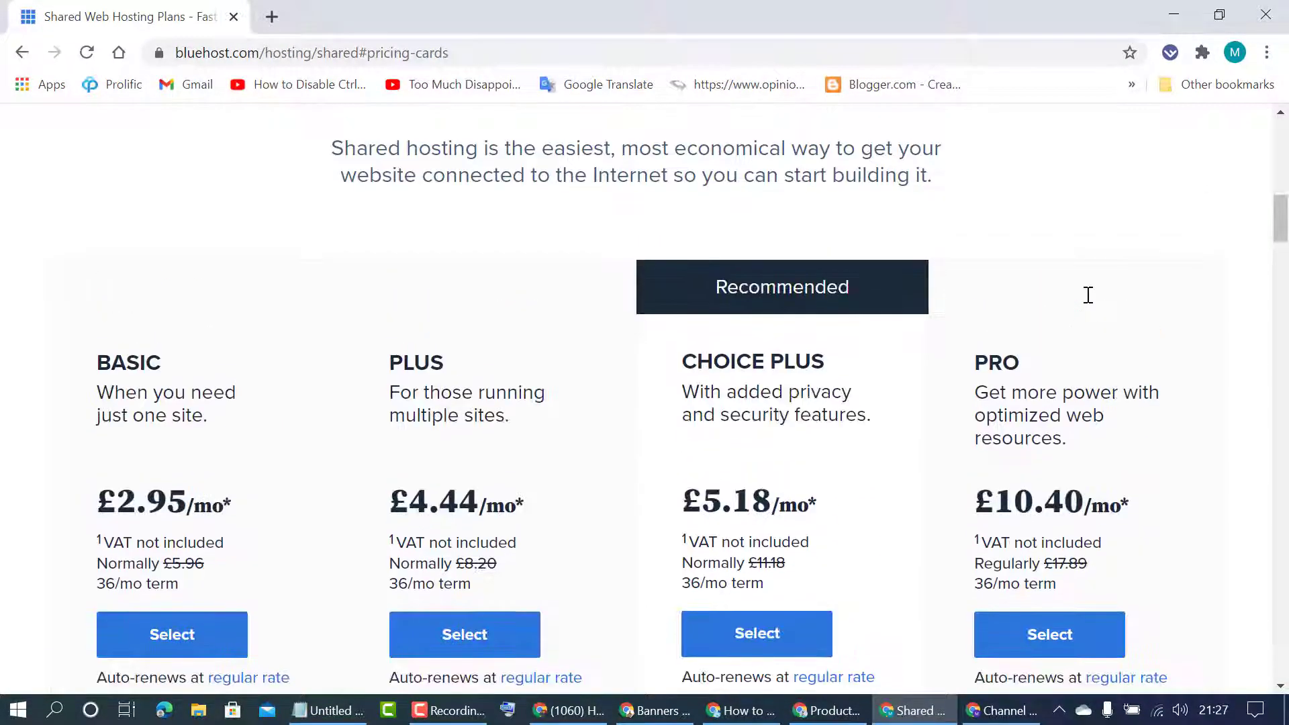
{"action": "scroll", "coordinate": [1087, 295], "scroll_direction": "down", "scroll_amount": 2}
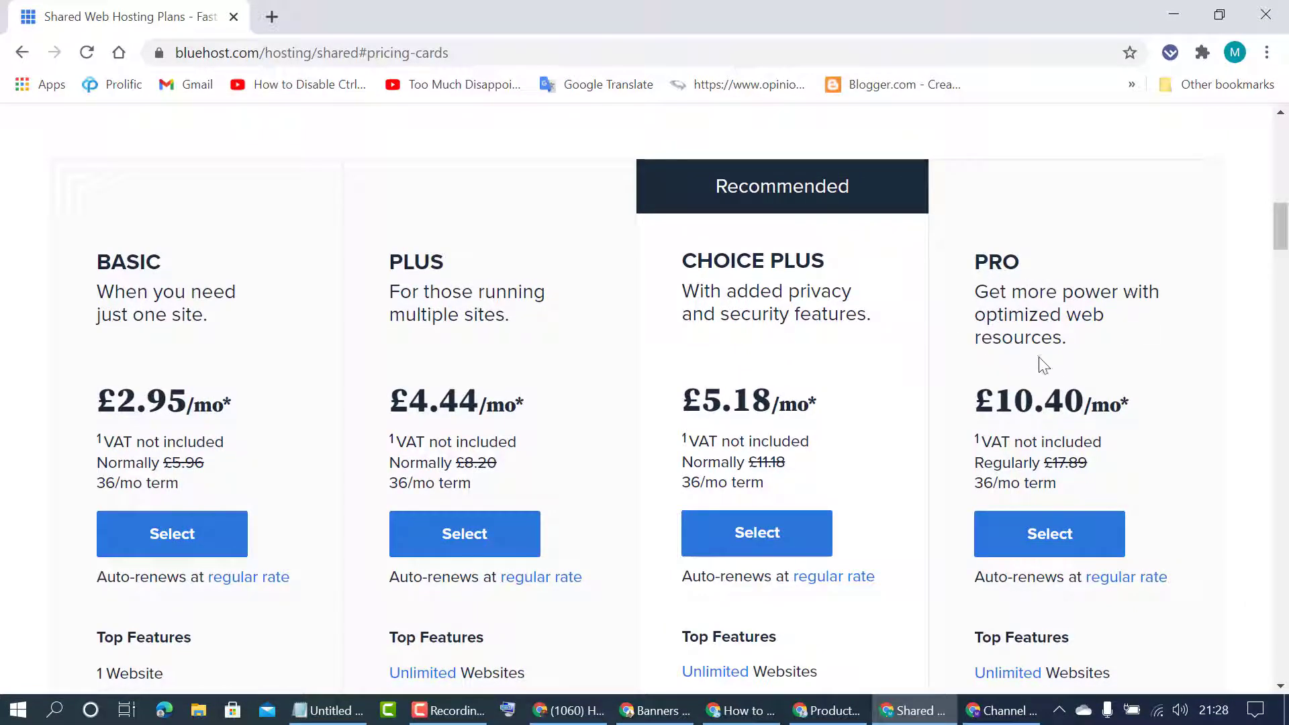
{"action": "scroll", "coordinate": [1032, 348], "scroll_direction": "down", "scroll_amount": 10}
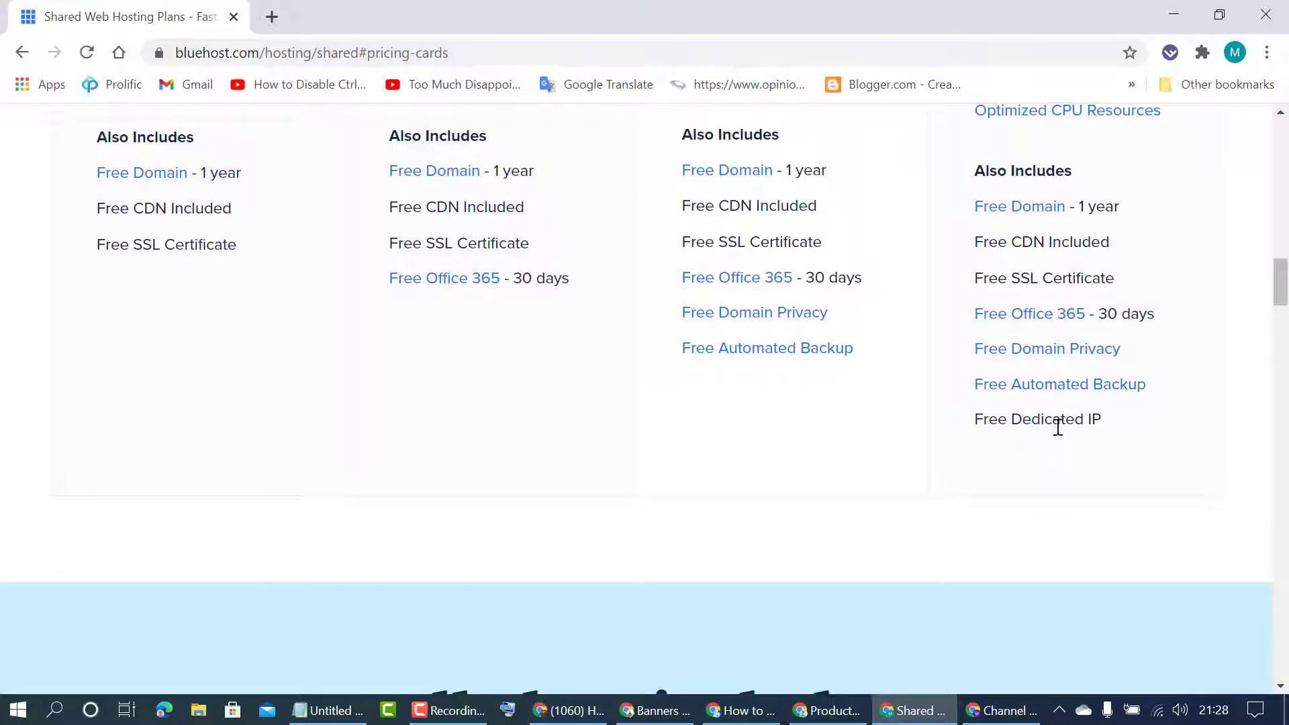
{"action": "scroll", "coordinate": [365, 436], "scroll_direction": "up", "scroll_amount": 7}
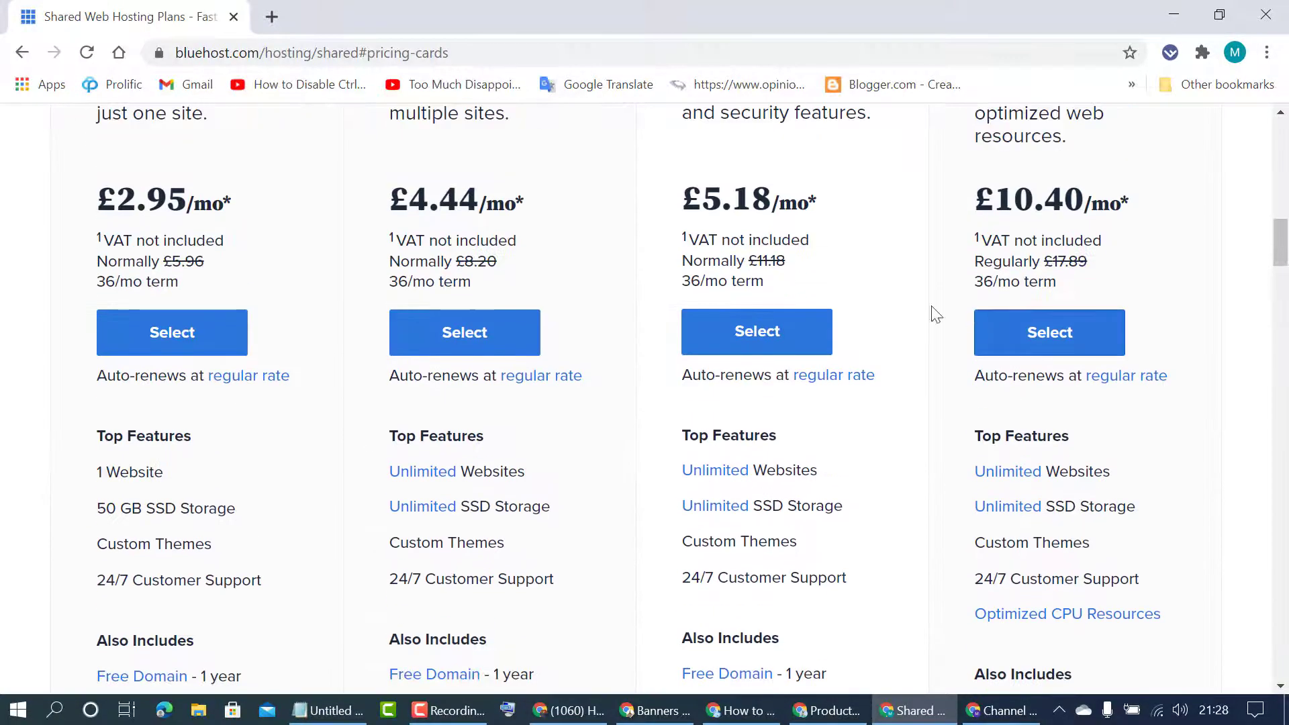
{"action": "scroll", "coordinate": [540, 321], "scroll_direction": "up", "scroll_amount": 3}
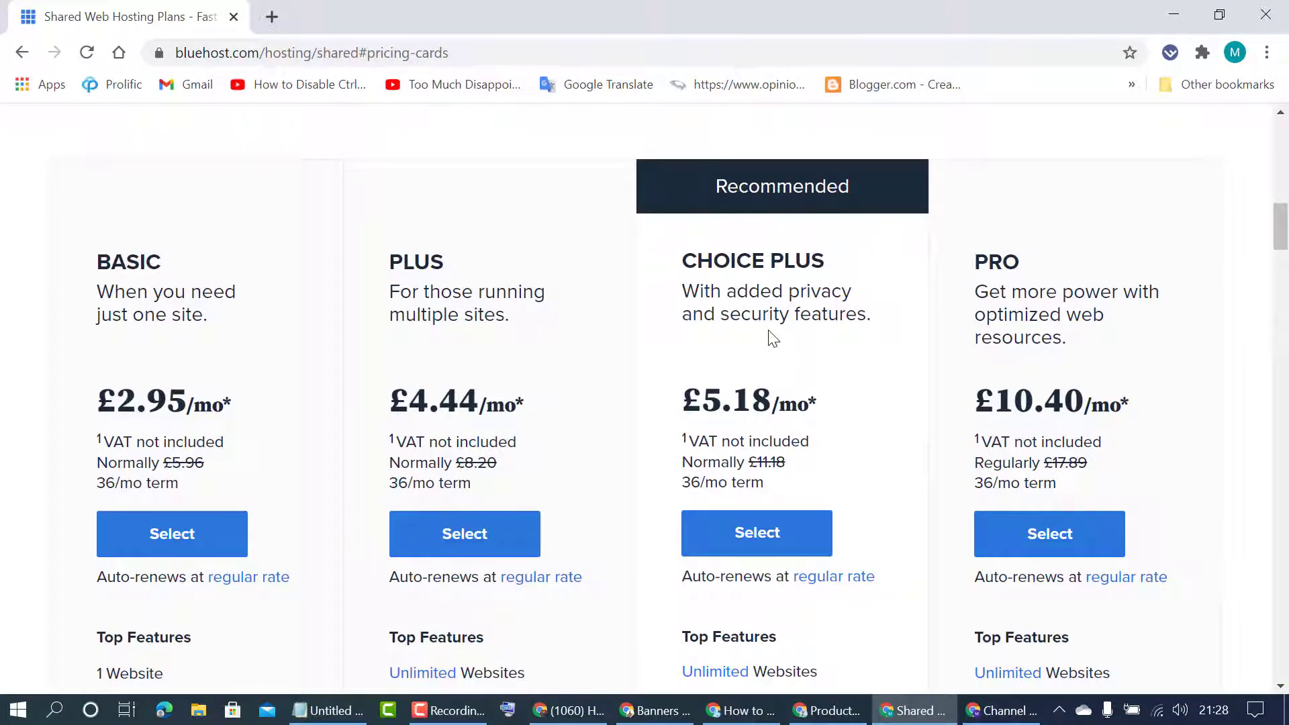
- Choose the Choice Plus hosting plan
{"action": "scroll", "coordinate": [769, 339], "scroll_direction": "down", "scroll_amount": 1}
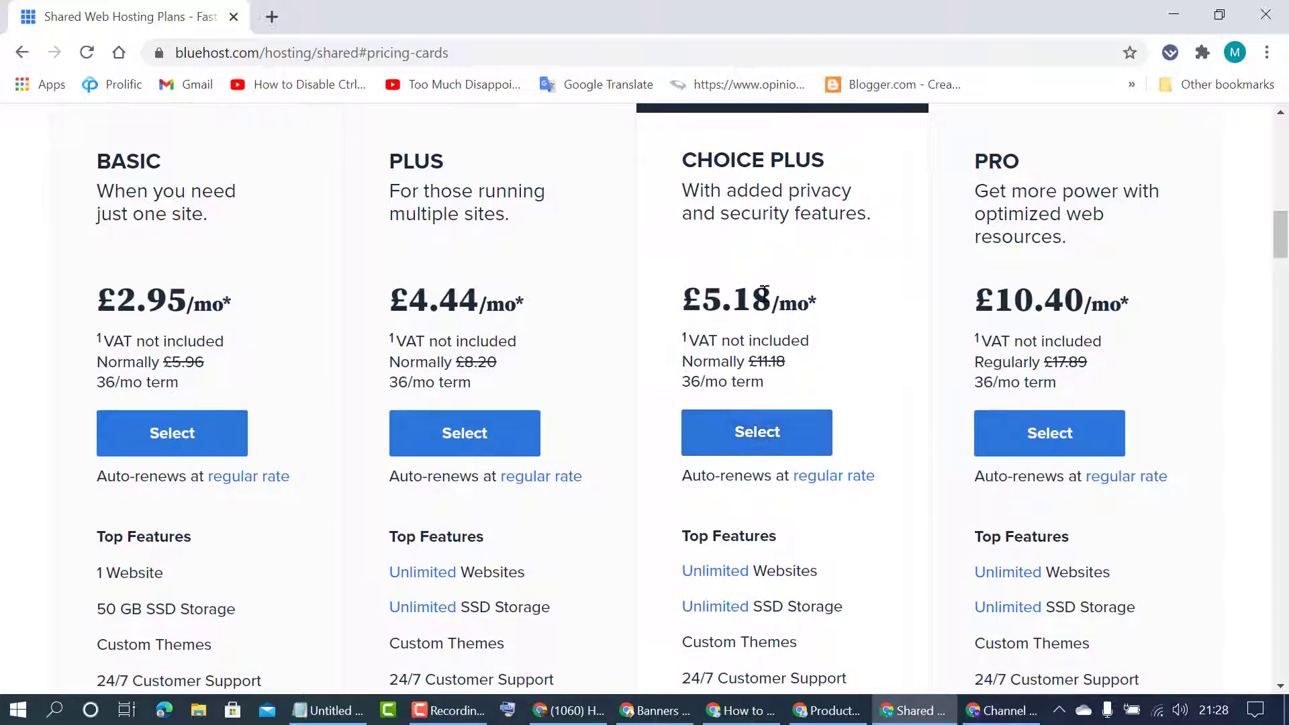
{"action": "scroll", "coordinate": [764, 290], "scroll_direction": "up", "scroll_amount": 1}
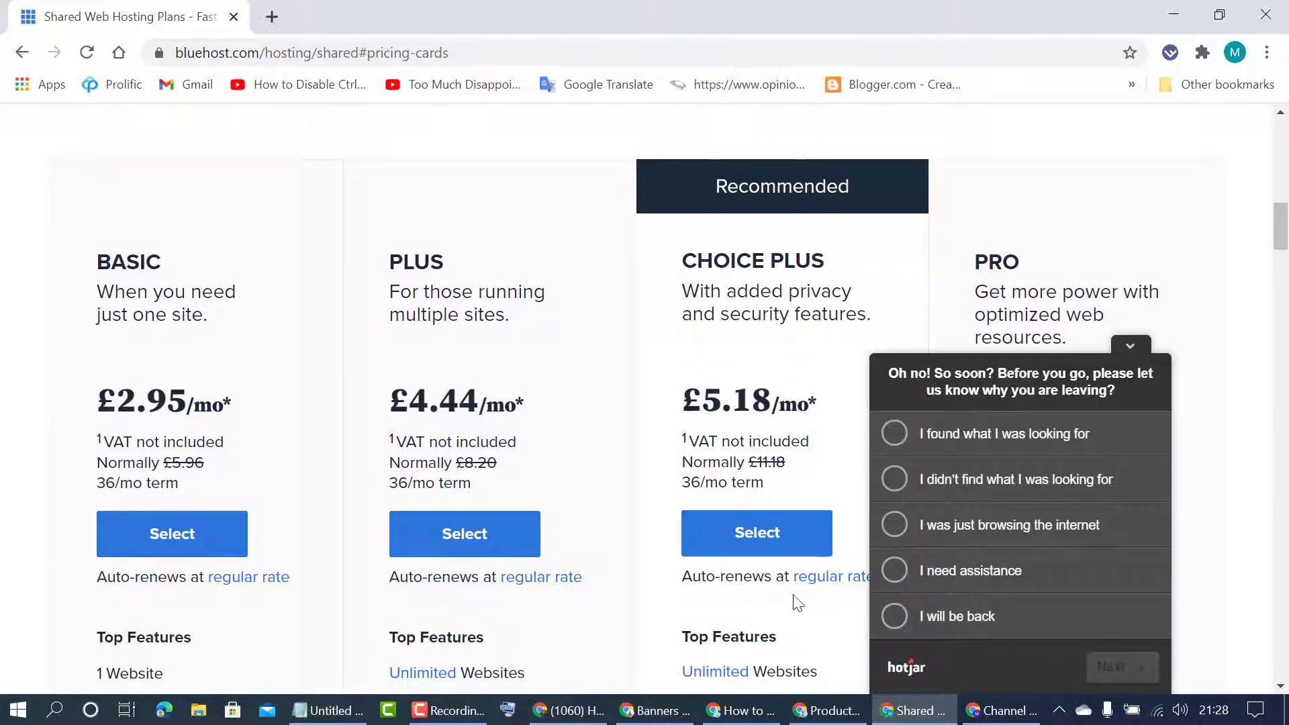
{"action": "scroll", "coordinate": [645, 265], "scroll_direction": "down", "scroll_amount": 1}
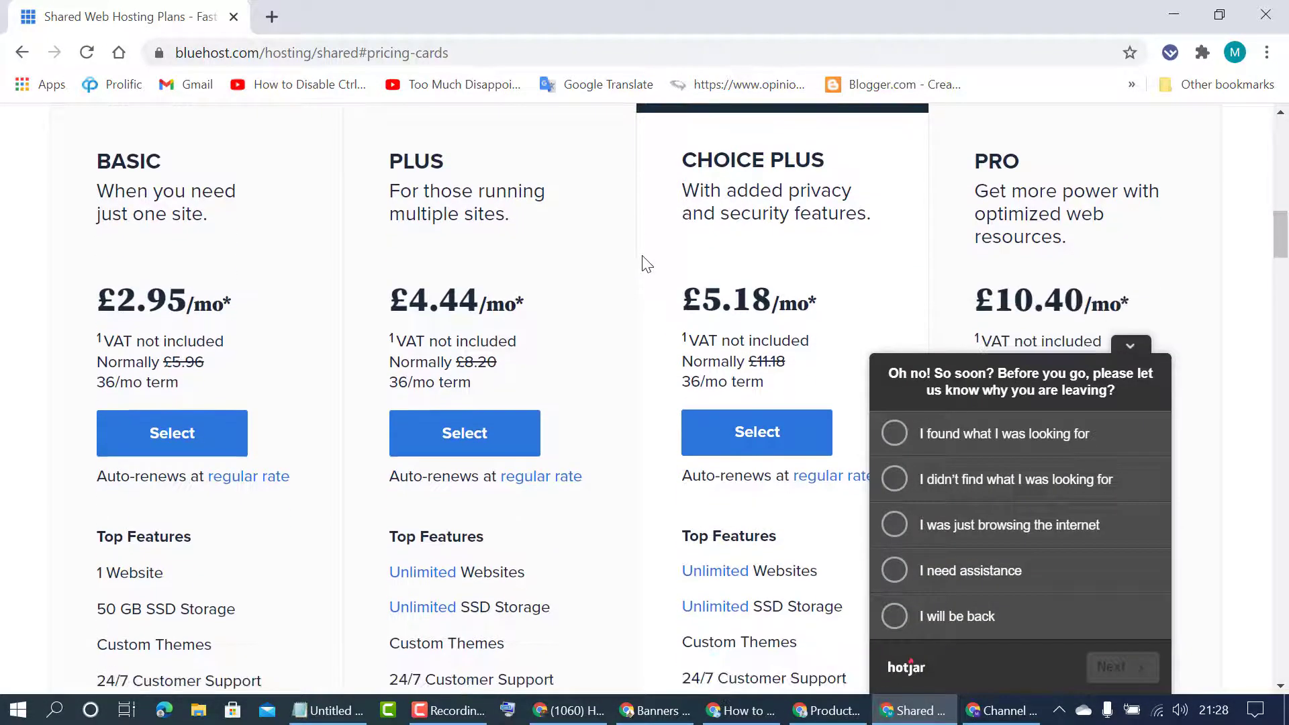
{"action": "left_click", "coordinate": [754, 435]}
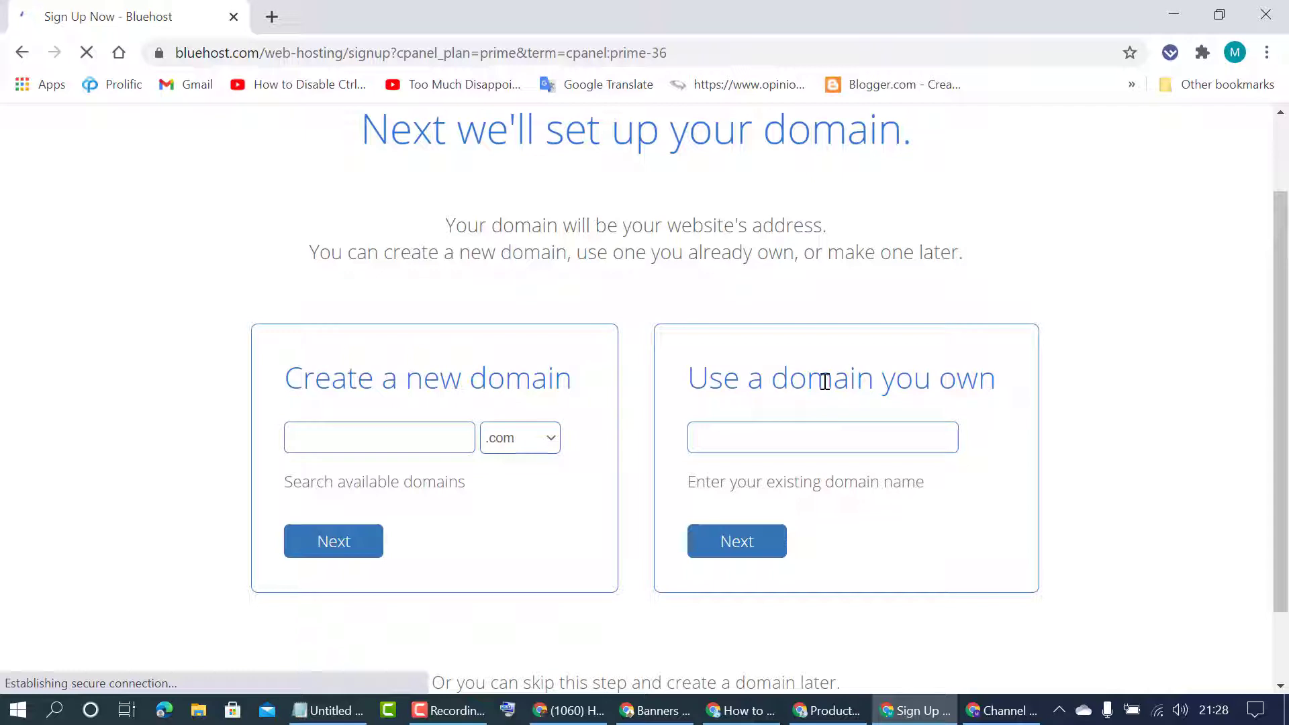
- Create the new domain techproadvices with the .com extension and continue to account creation
{"action": "left_click", "coordinate": [397, 435]}
{"action": "type", "text": "techproadvices"}
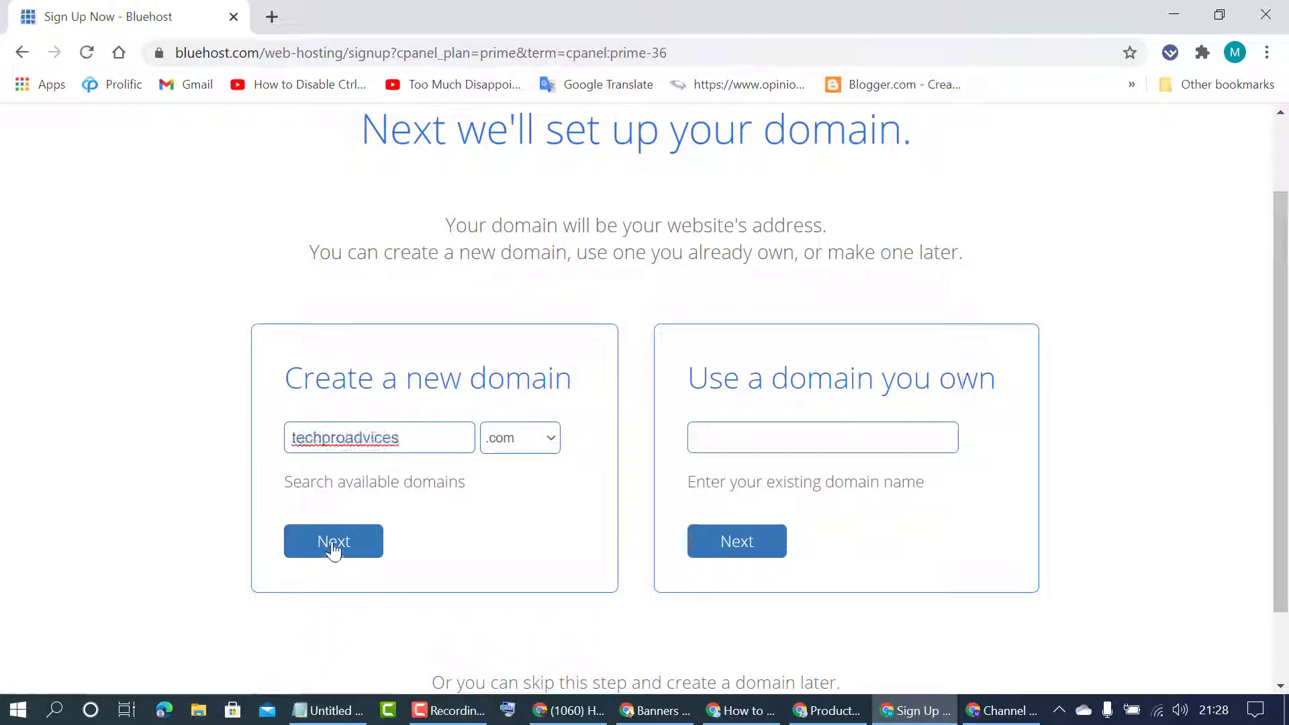
{"action": "left_click", "coordinate": [334, 547]}
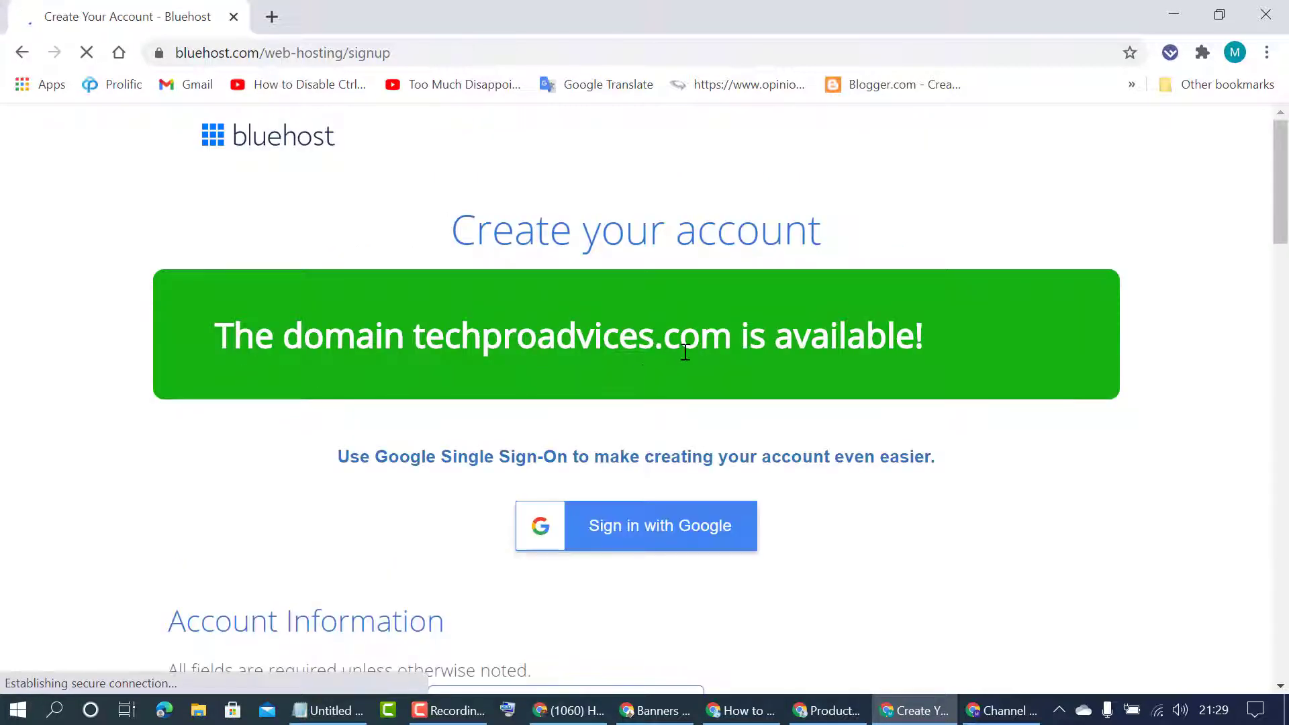
- Sign in with the existing Google account to prefill the account details
{"action": "scroll", "coordinate": [961, 406], "scroll_direction": "down", "scroll_amount": 1}
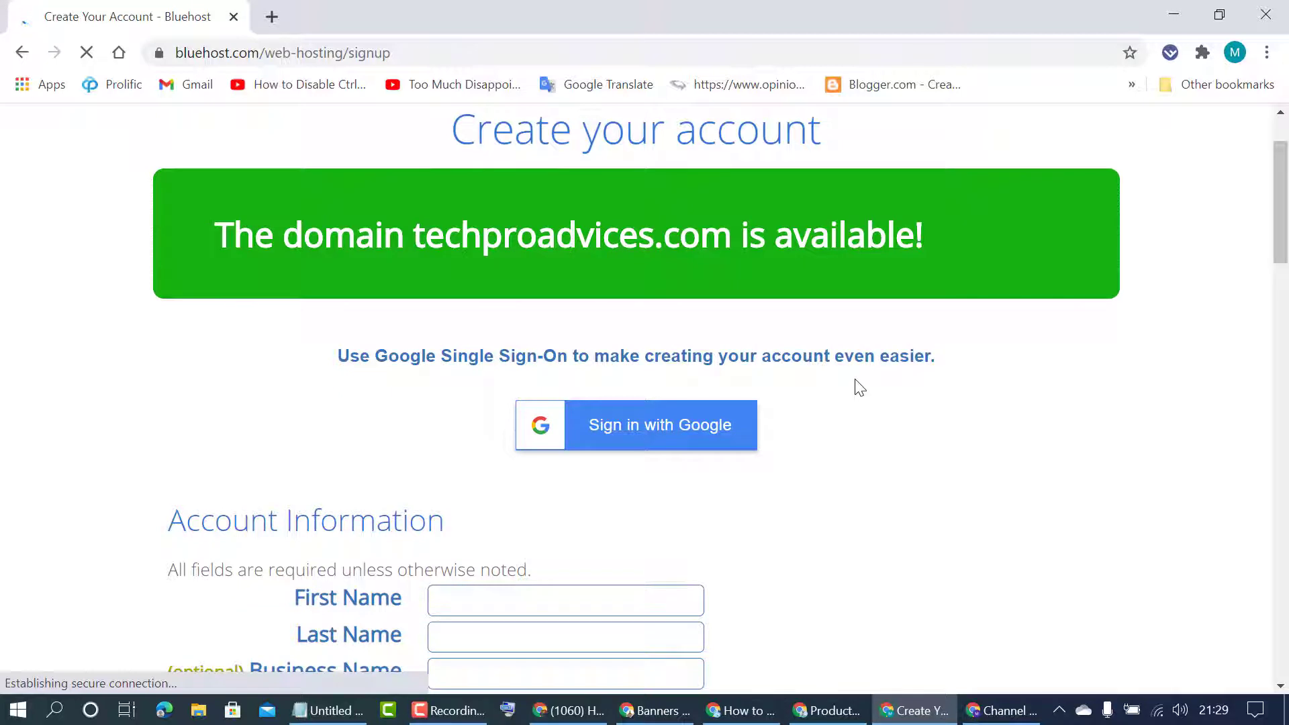
{"action": "scroll", "coordinate": [856, 380], "scroll_direction": "down", "scroll_amount": 1}
{"action": "scroll", "coordinate": [873, 399], "scroll_direction": "up", "scroll_amount": 1}
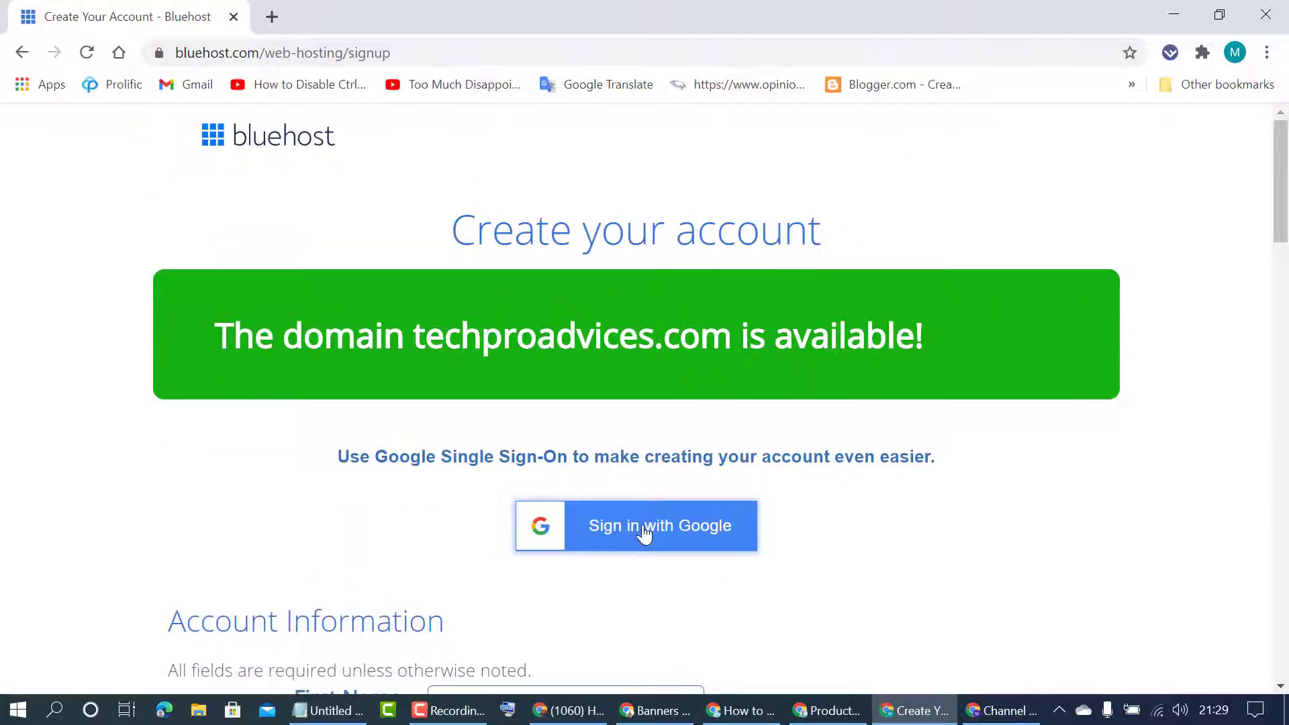
{"action": "left_click", "coordinate": [667, 529]}
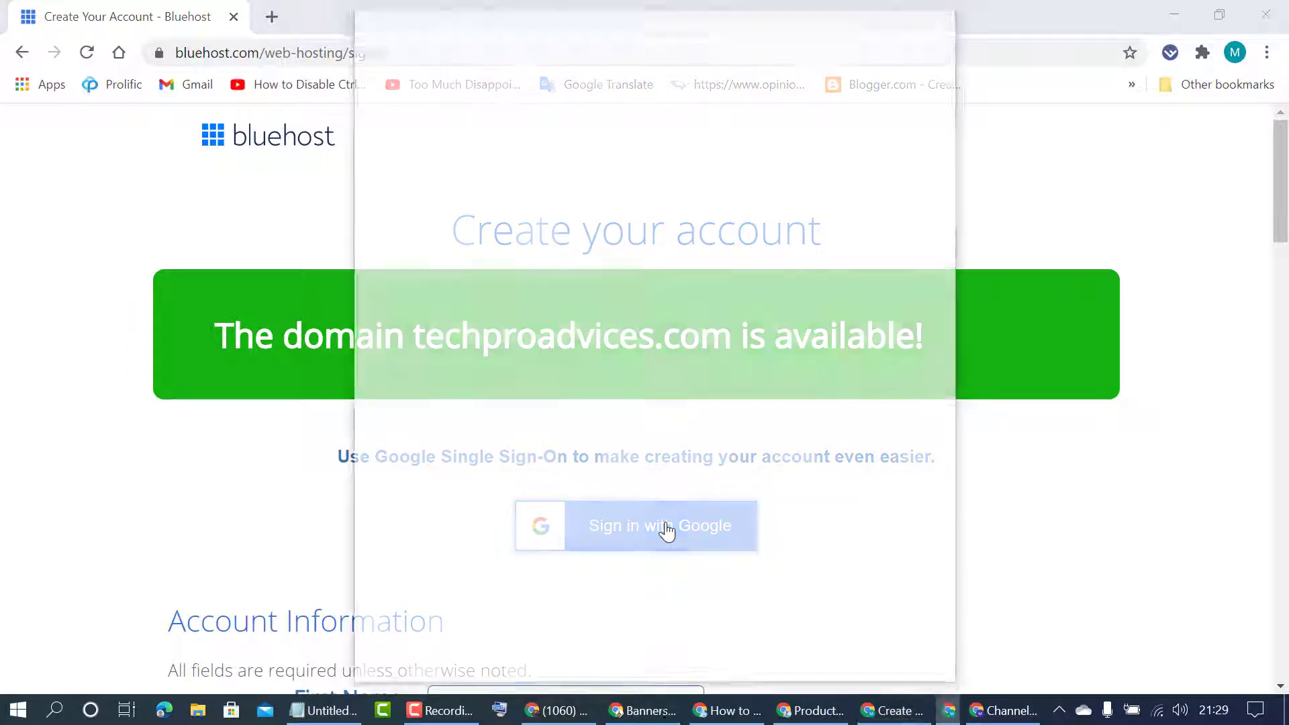
{"action": "left_click", "coordinate": [530, 324]}
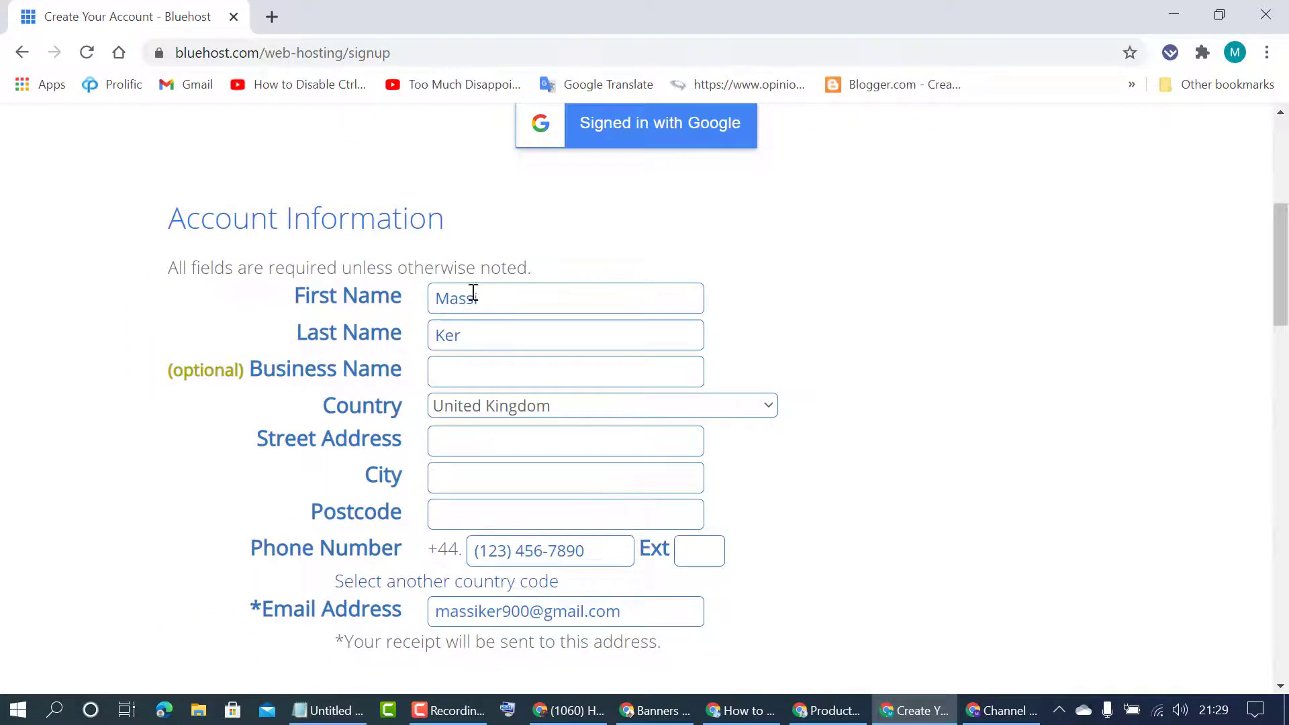
- Review the account information fields, country choice and package pricing, dismissing the special sign-up offer
{"action": "scroll", "coordinate": [352, 355], "scroll_direction": "down", "scroll_amount": 1}
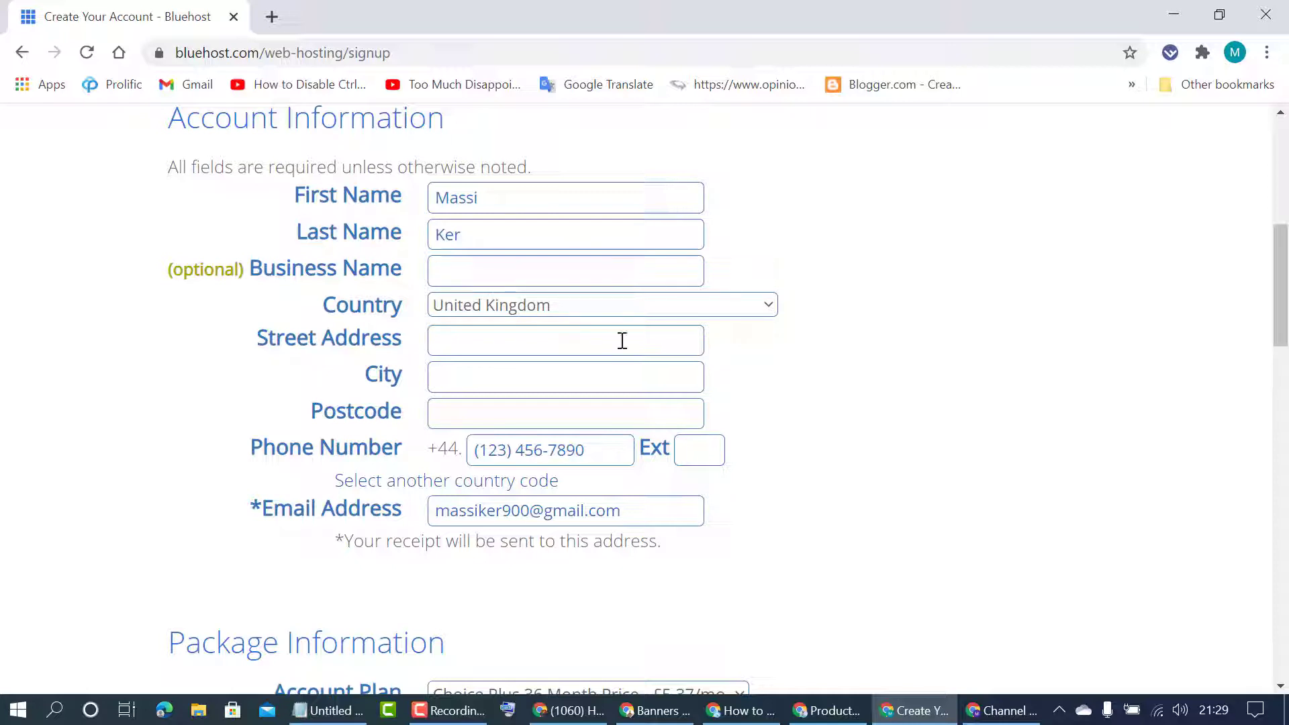
{"action": "left_click", "coordinate": [732, 306]}
{"action": "left_click", "coordinate": [925, 451]}
{"action": "scroll", "coordinate": [915, 448], "scroll_direction": "down", "scroll_amount": 1}
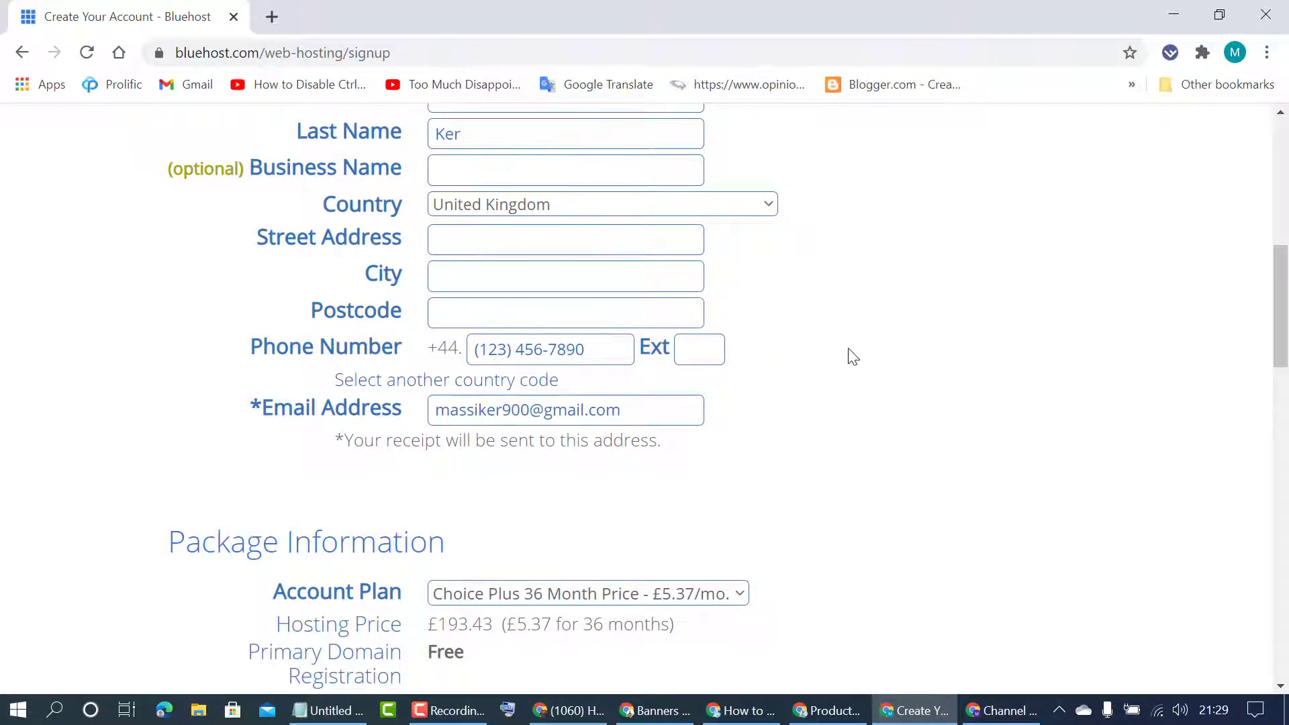
{"action": "scroll", "coordinate": [849, 357], "scroll_direction": "down", "scroll_amount": 1}
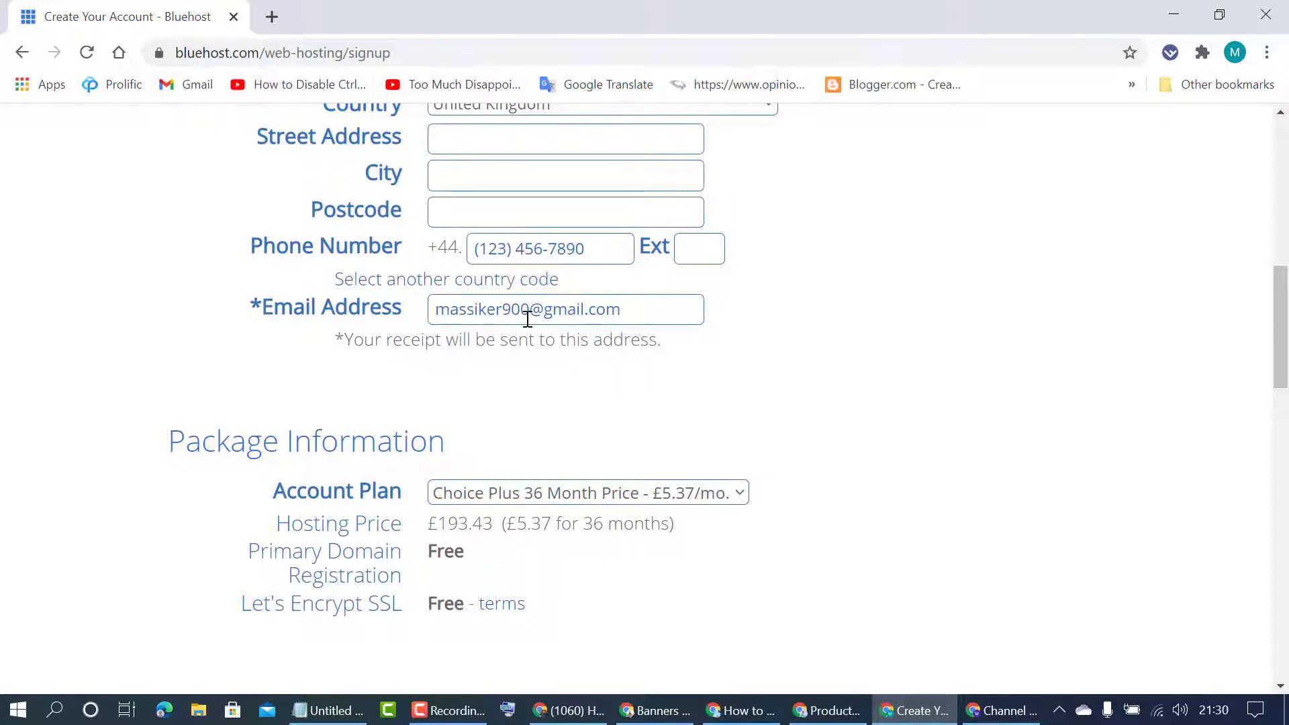
{"action": "scroll", "coordinate": [895, 347], "scroll_direction": "down", "scroll_amount": 3}
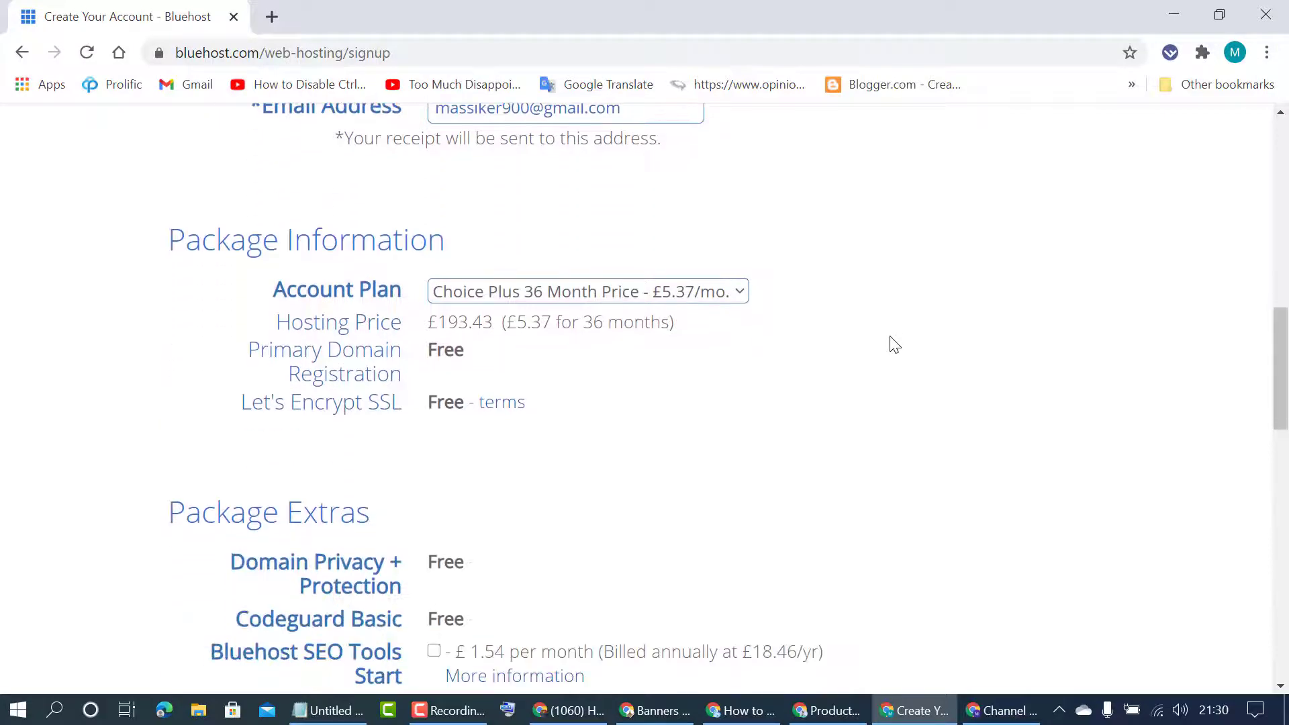
{"action": "scroll", "coordinate": [895, 346], "scroll_direction": "down", "scroll_amount": 1}
{"action": "scroll", "coordinate": [895, 346], "scroll_direction": "up", "scroll_amount": 1}
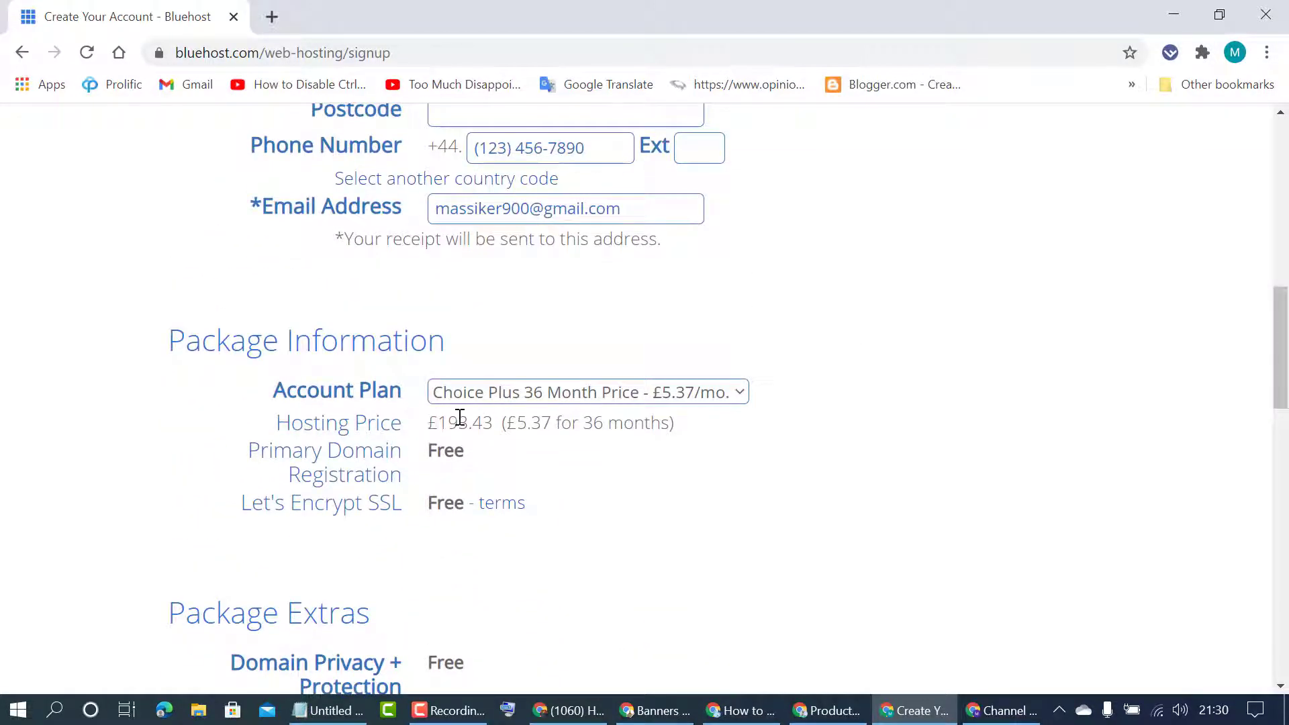
{"action": "scroll", "coordinate": [624, 467], "scroll_direction": "down", "scroll_amount": 1}
{"action": "scroll", "coordinate": [624, 466], "scroll_direction": "down", "scroll_amount": 1}
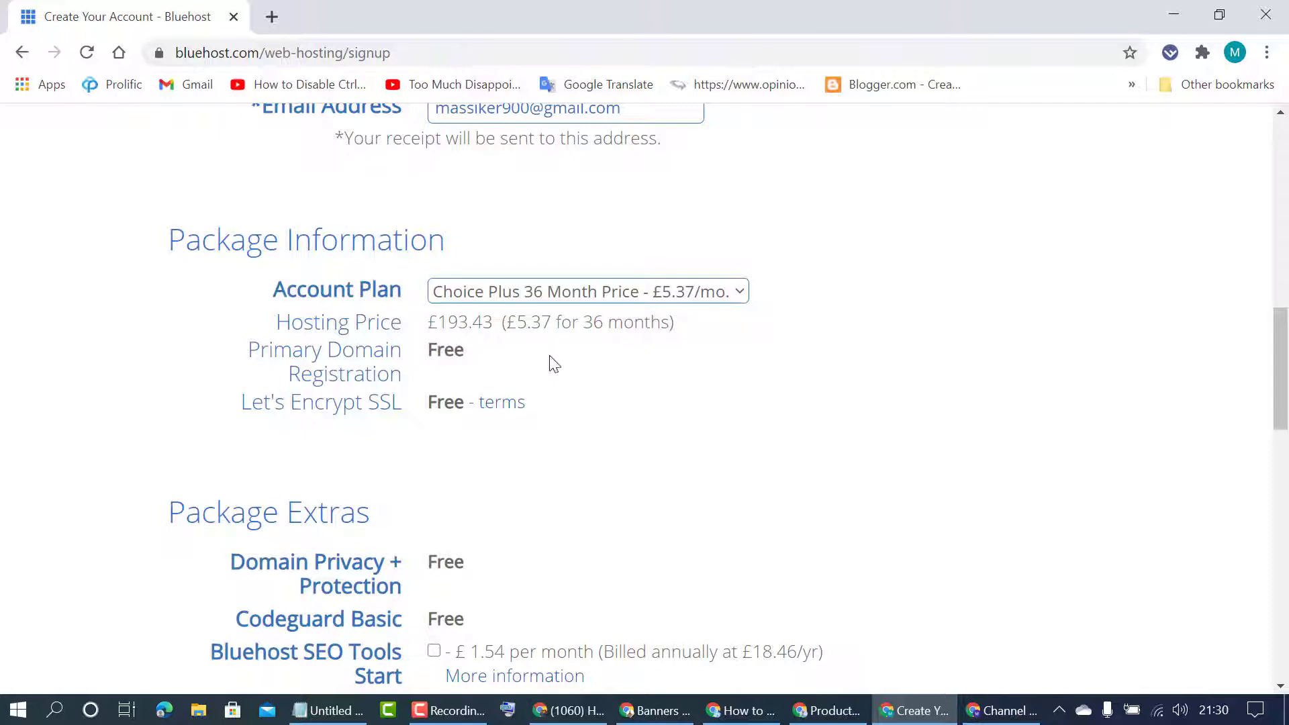
{"action": "scroll", "coordinate": [571, 366], "scroll_direction": "down", "scroll_amount": 2}
{"action": "scroll", "coordinate": [593, 368], "scroll_direction": "up", "scroll_amount": 2}
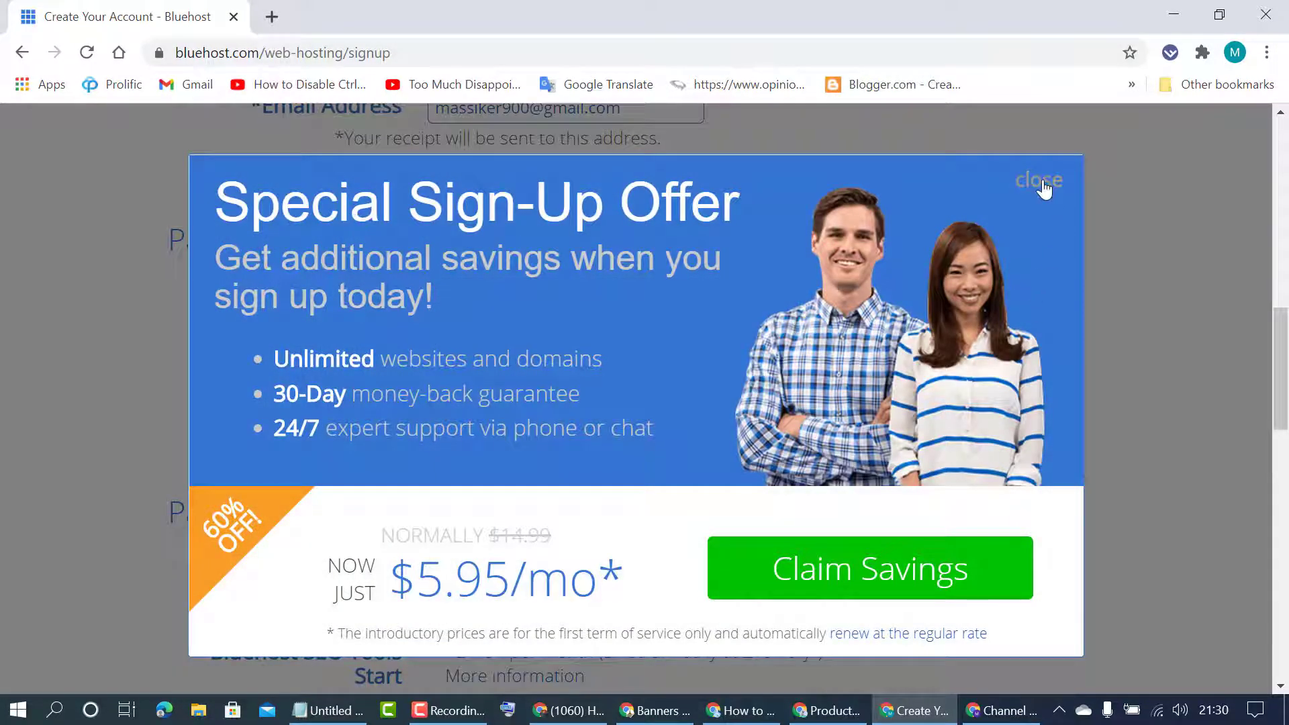
{"action": "left_click", "coordinate": [1044, 190]}
- Remove SiteLock Security - Essential from the package extras
{"action": "scroll", "coordinate": [710, 423], "scroll_direction": "down", "scroll_amount": 9}
{"action": "scroll", "coordinate": [711, 423], "scroll_direction": "up", "scroll_amount": 5}
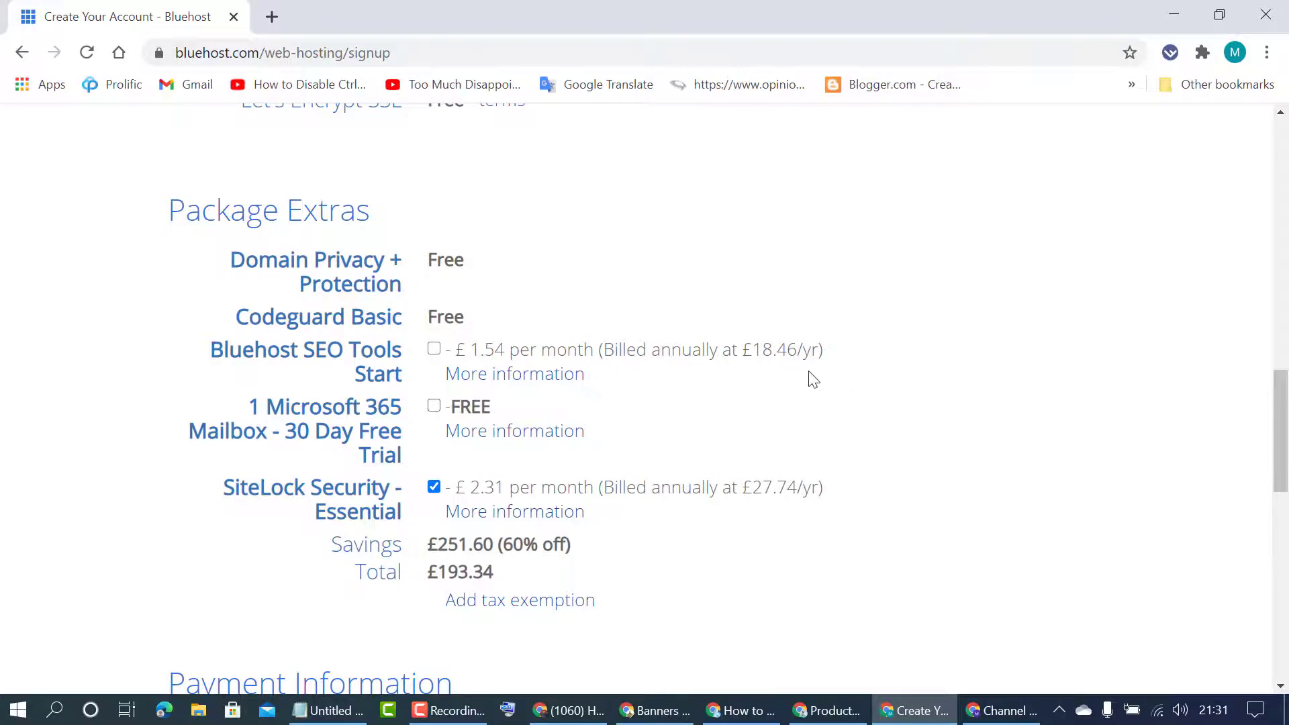
{"action": "scroll", "coordinate": [813, 380], "scroll_direction": "up", "scroll_amount": 2}
{"action": "scroll", "coordinate": [813, 380], "scroll_direction": "down", "scroll_amount": 1}
{"action": "scroll", "coordinate": [470, 336], "scroll_direction": "down", "scroll_amount": 2}
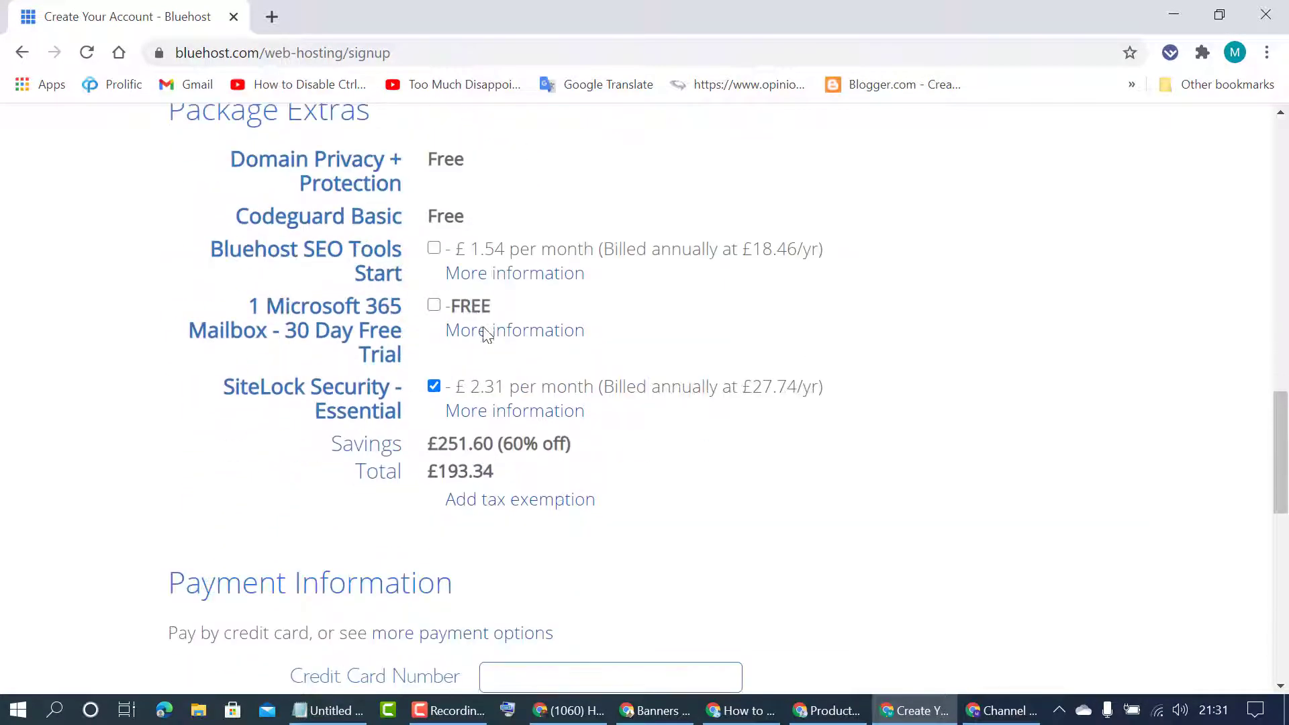
{"action": "scroll", "coordinate": [123, 360], "scroll_direction": "up", "scroll_amount": 1}
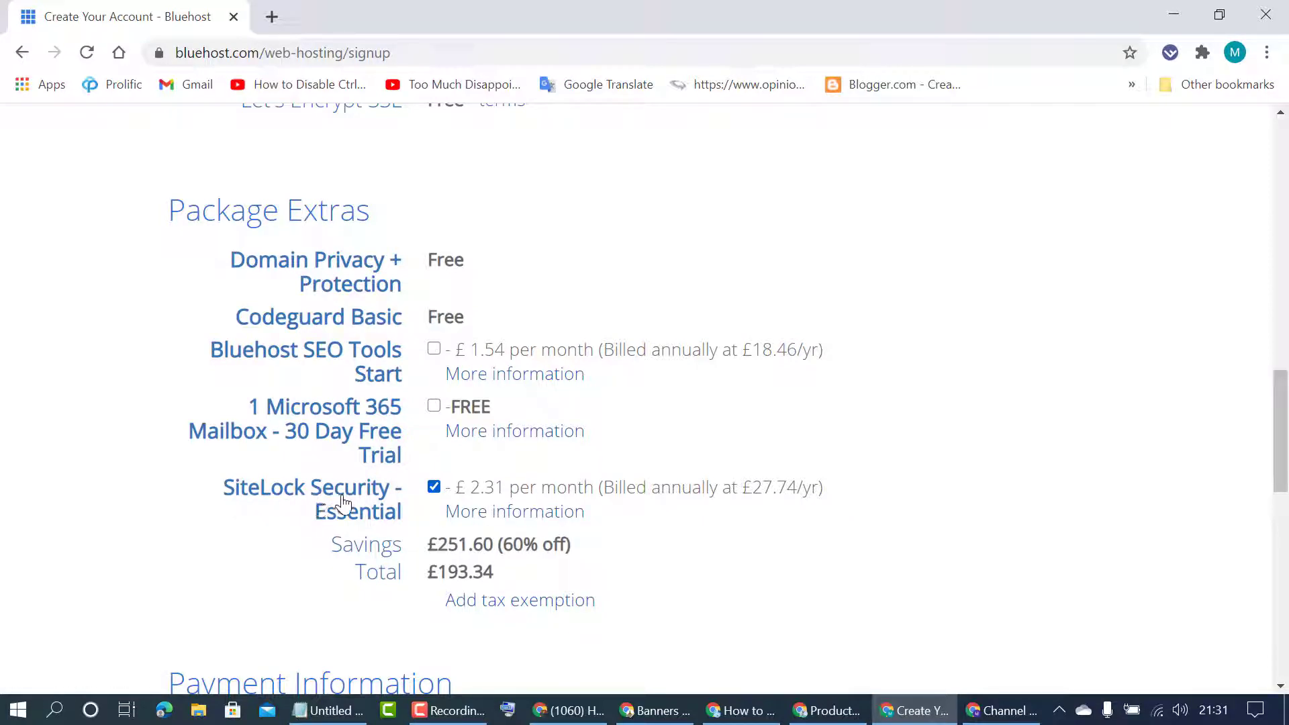
{"action": "left_click", "coordinate": [434, 487]}
{"action": "scroll", "coordinate": [682, 443], "scroll_direction": "down", "scroll_amount": 1}
{"action": "scroll", "coordinate": [682, 443], "scroll_direction": "up", "scroll_amount": 1}
{"action": "left_click", "coordinate": [435, 490]}
{"action": "left_click", "coordinate": [434, 488]}
{"action": "scroll", "coordinate": [758, 396], "scroll_direction": "down", "scroll_amount": 1}
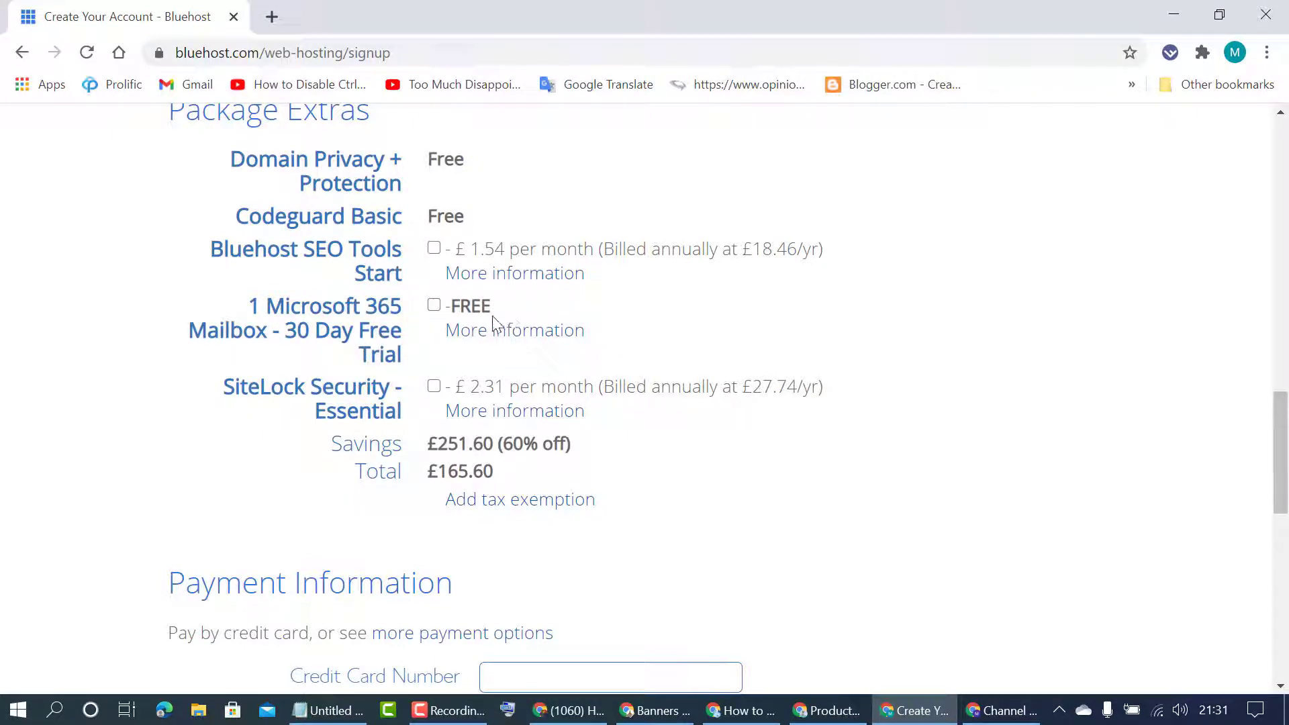
- Select the Bluehost SEO Tools Start extra and clear it again
{"action": "scroll", "coordinate": [527, 327], "scroll_direction": "up", "scroll_amount": 1}
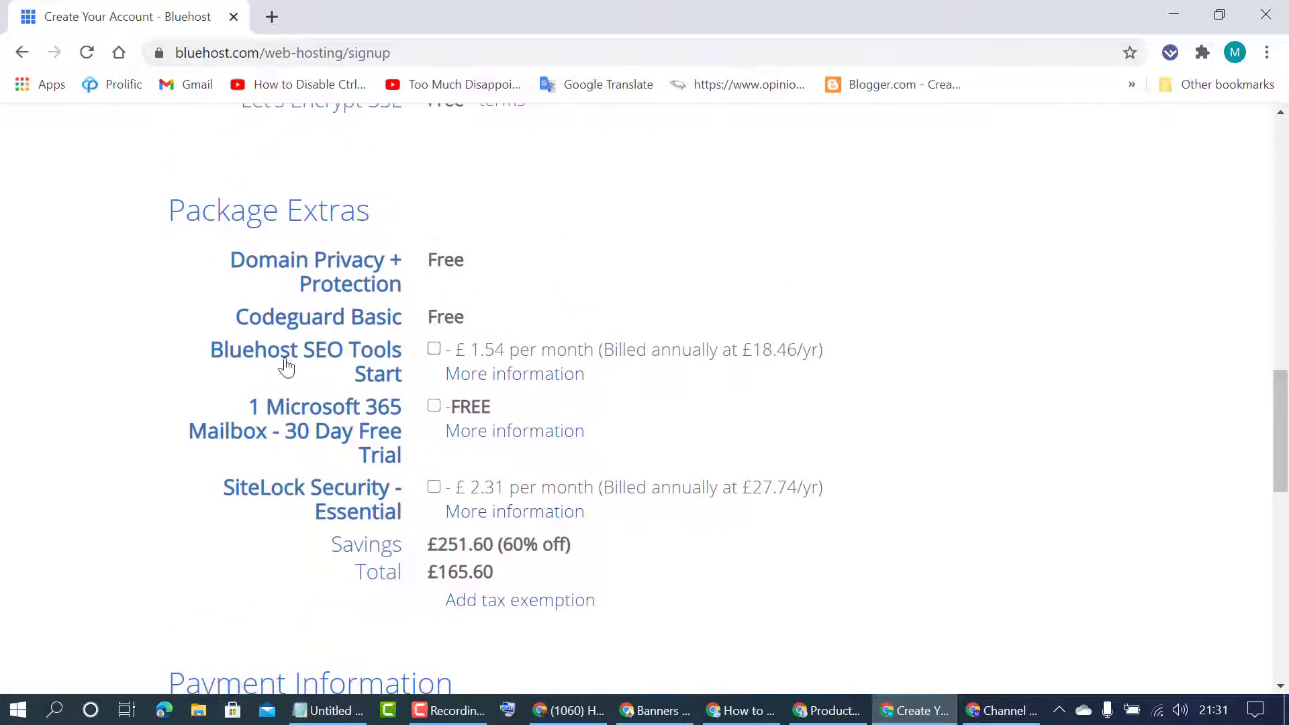
{"action": "left_click", "coordinate": [434, 349]}
{"action": "left_click", "coordinate": [435, 349]}
- Show more payment options in the Payment Information section
{"action": "scroll", "coordinate": [610, 466], "scroll_direction": "down", "scroll_amount": 3}
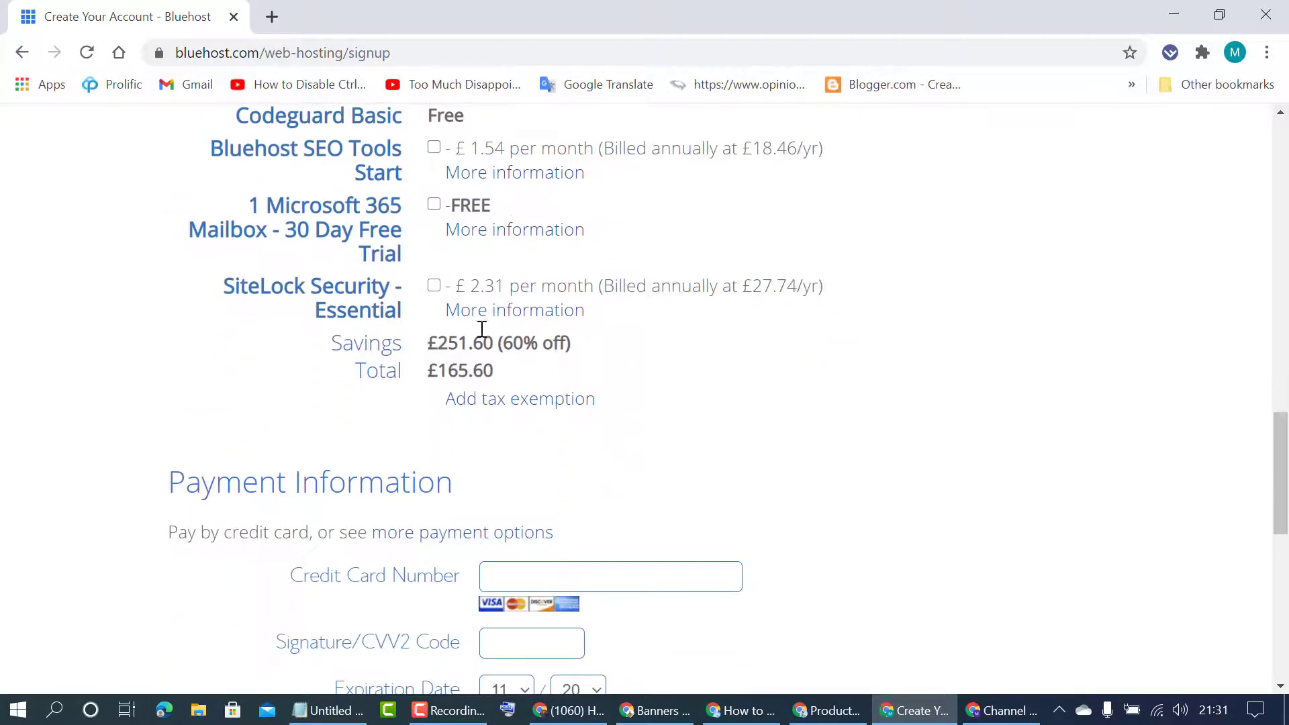
{"action": "scroll", "coordinate": [595, 380], "scroll_direction": "down", "scroll_amount": 3}
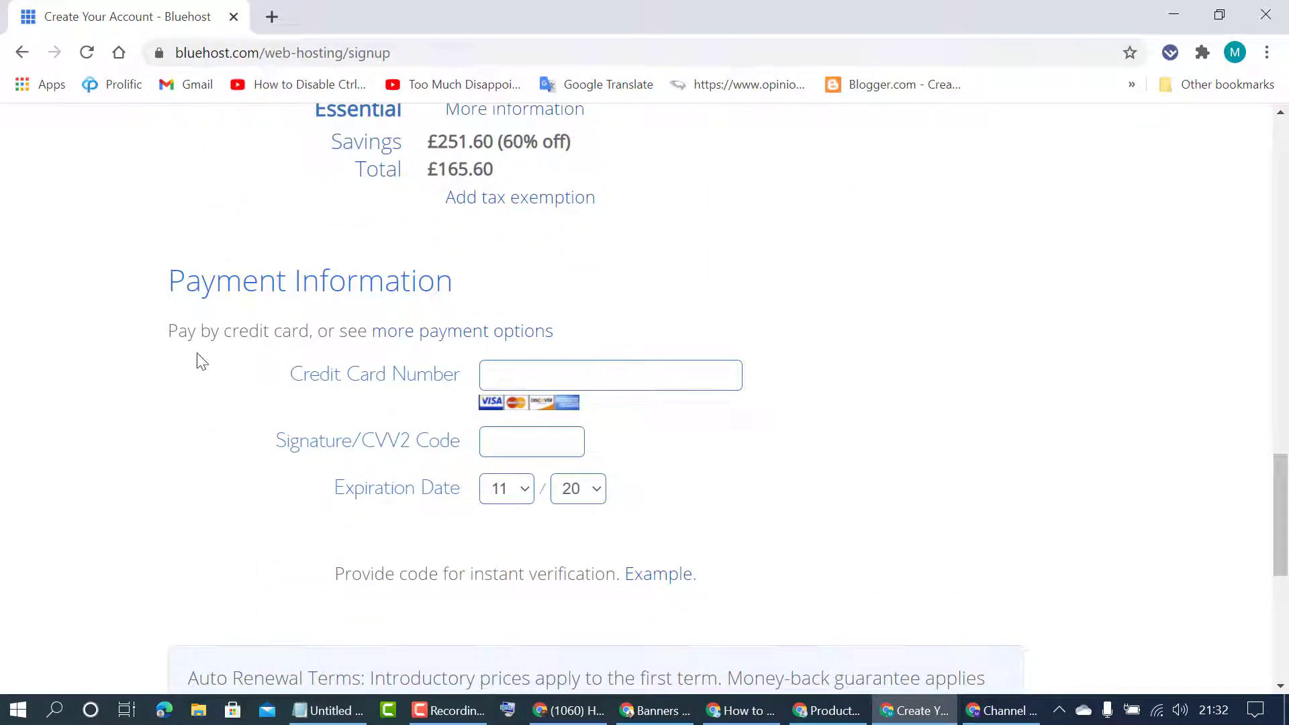
{"action": "scroll", "coordinate": [887, 350], "scroll_direction": "down", "scroll_amount": 2}
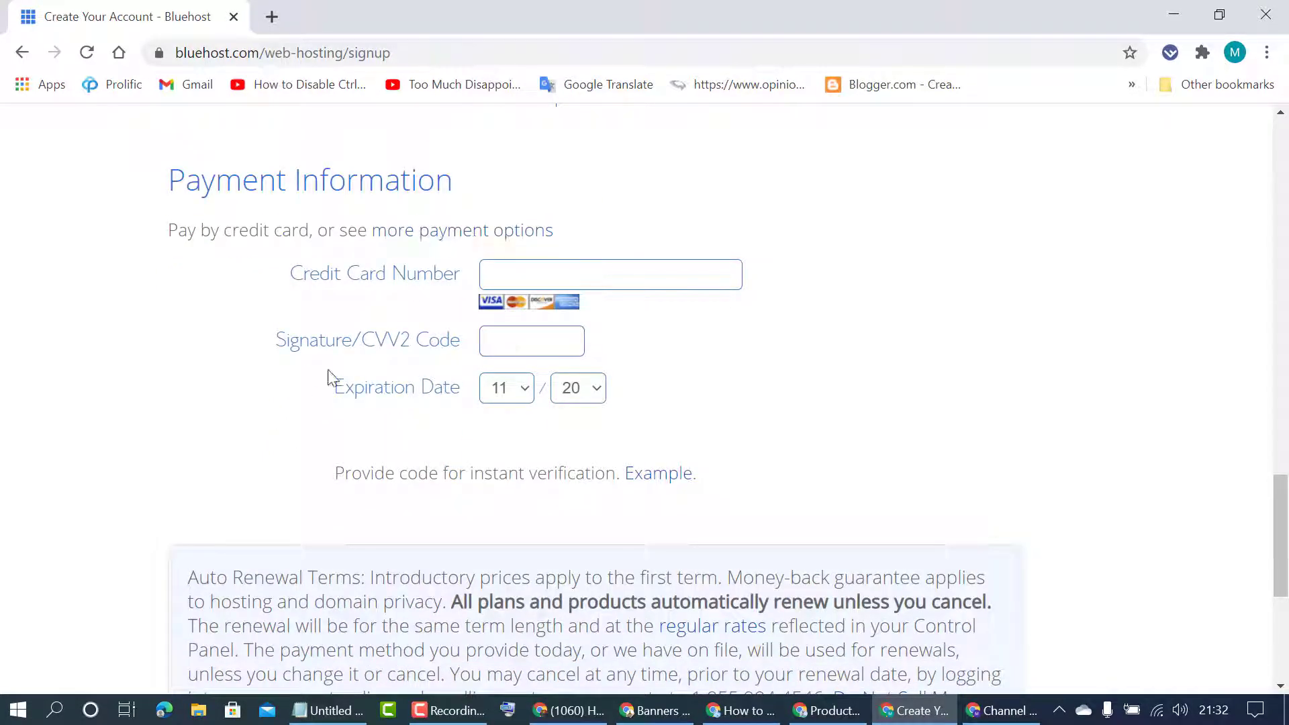
{"action": "left_click", "coordinate": [463, 231]}
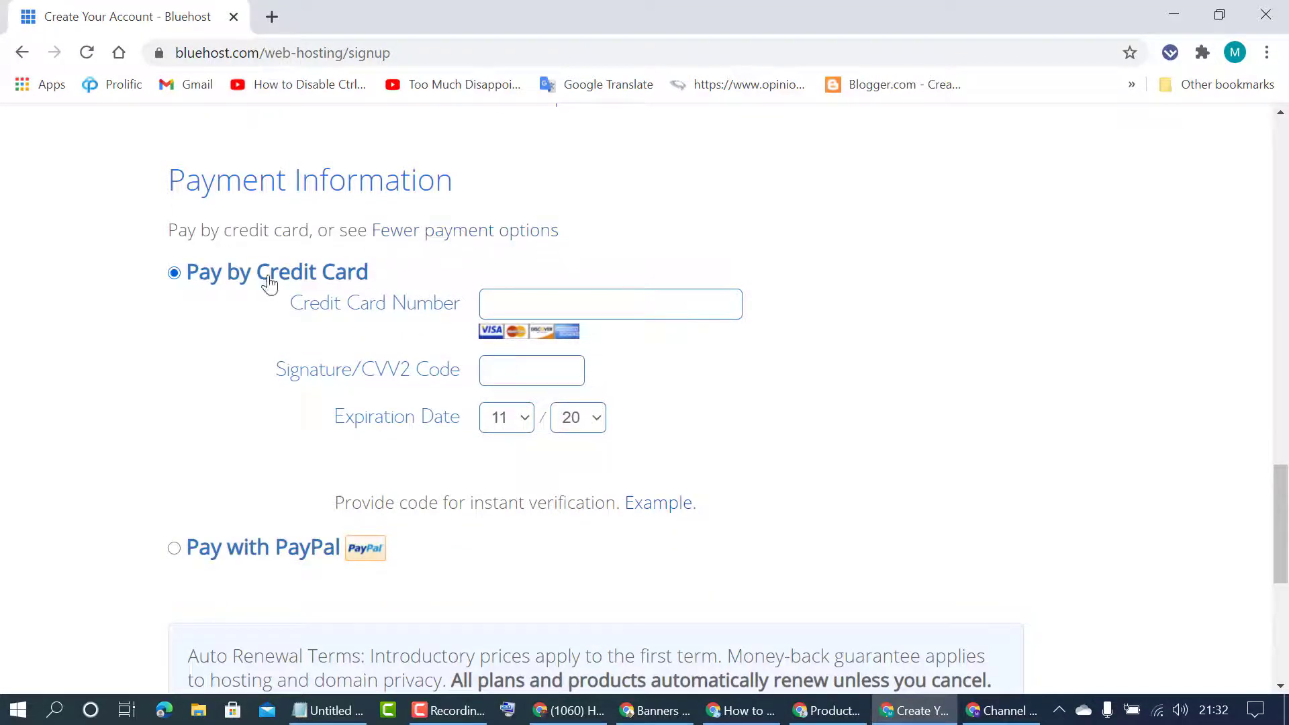
- Accept the Auto Renewal Terms, opt out of product and special offer emails, and submit the sign-up form
{"action": "scroll", "coordinate": [720, 402], "scroll_direction": "down", "scroll_amount": 3}
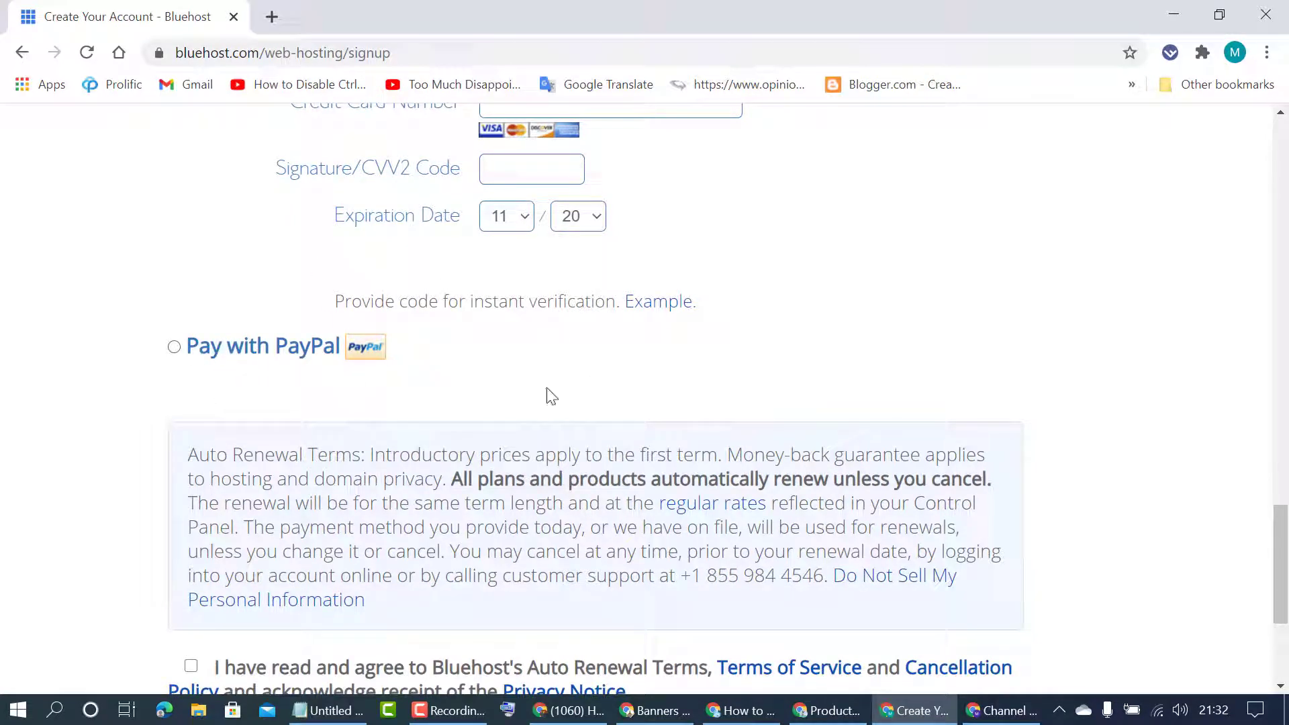
{"action": "scroll", "coordinate": [570, 377], "scroll_direction": "down", "scroll_amount": 4}
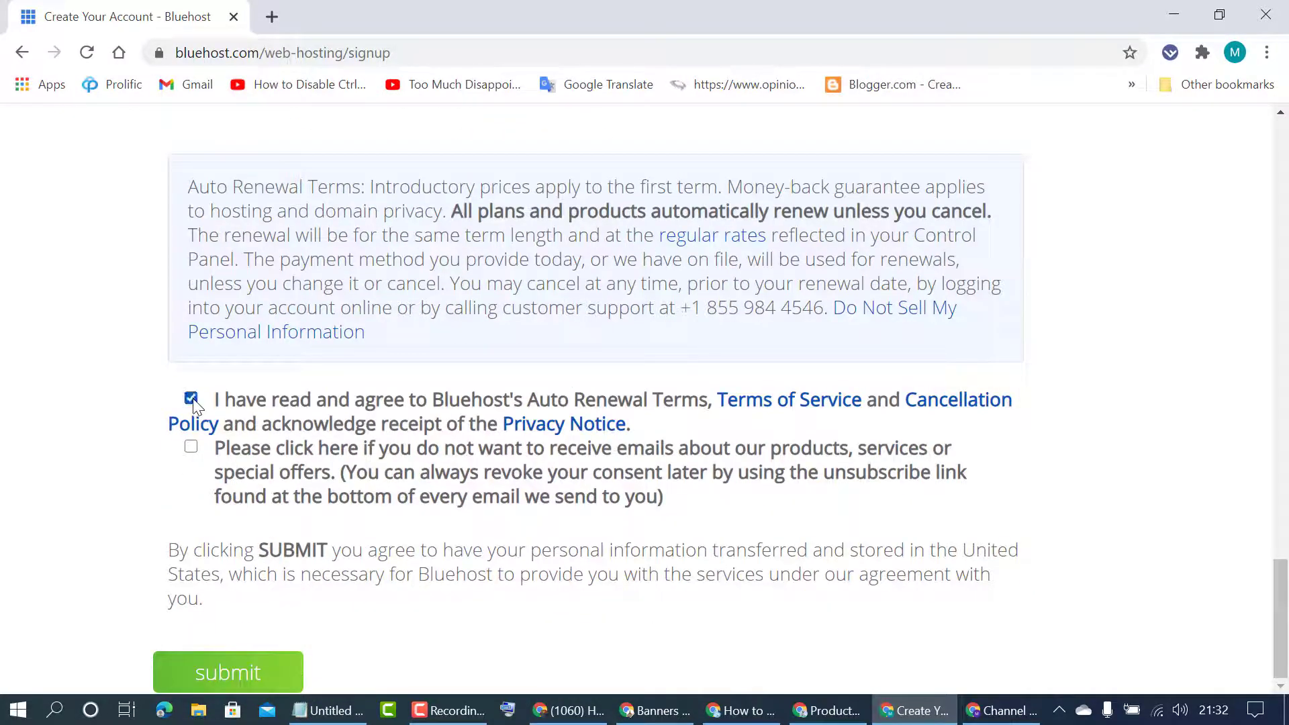
{"action": "left_click", "coordinate": [191, 447]}
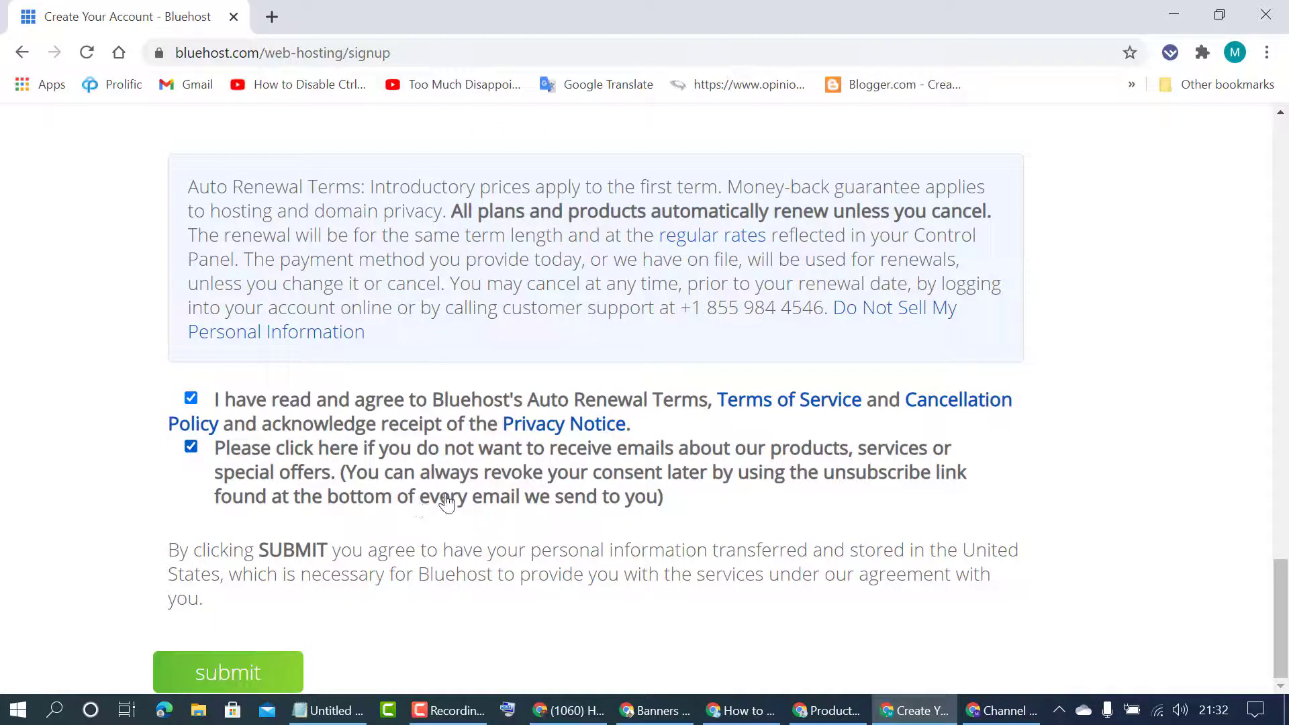
{"action": "left_click", "coordinate": [258, 673]}
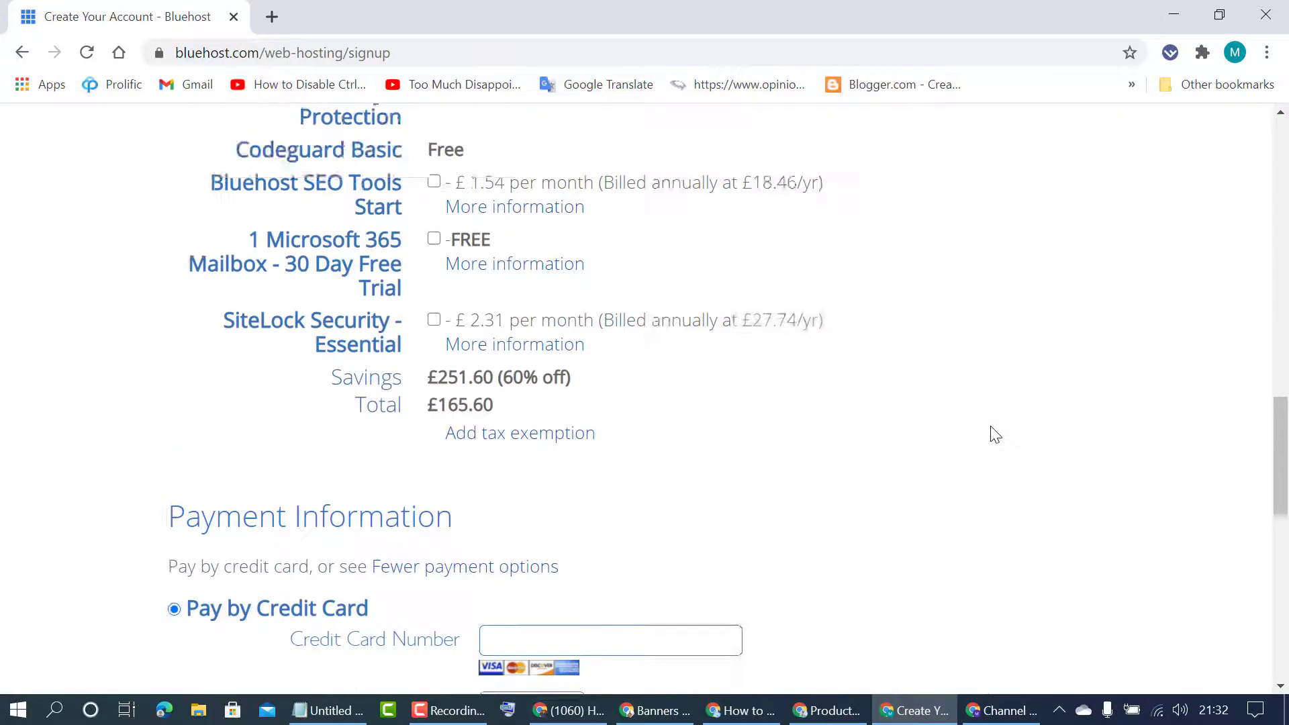
{"action": "scroll", "coordinate": [995, 434], "scroll_direction": "up", "scroll_amount": 15}
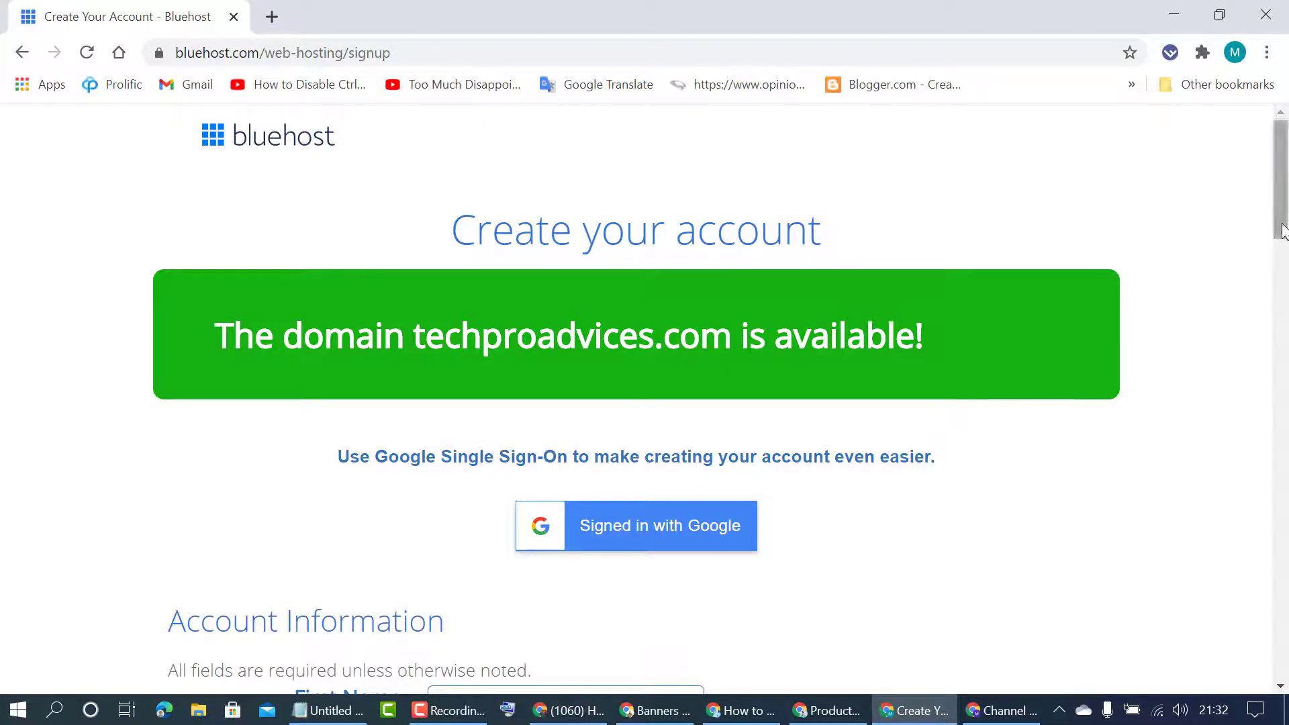
{"action": "mouse_move", "coordinate": [1282, 217]}
{"action": "left_mouse_down"}
{"action": "mouse_move", "coordinate": [1282, 288]}
{"action": "mouse_move", "coordinate": [1279, 208]}
{"action": "left_mouse_up"}
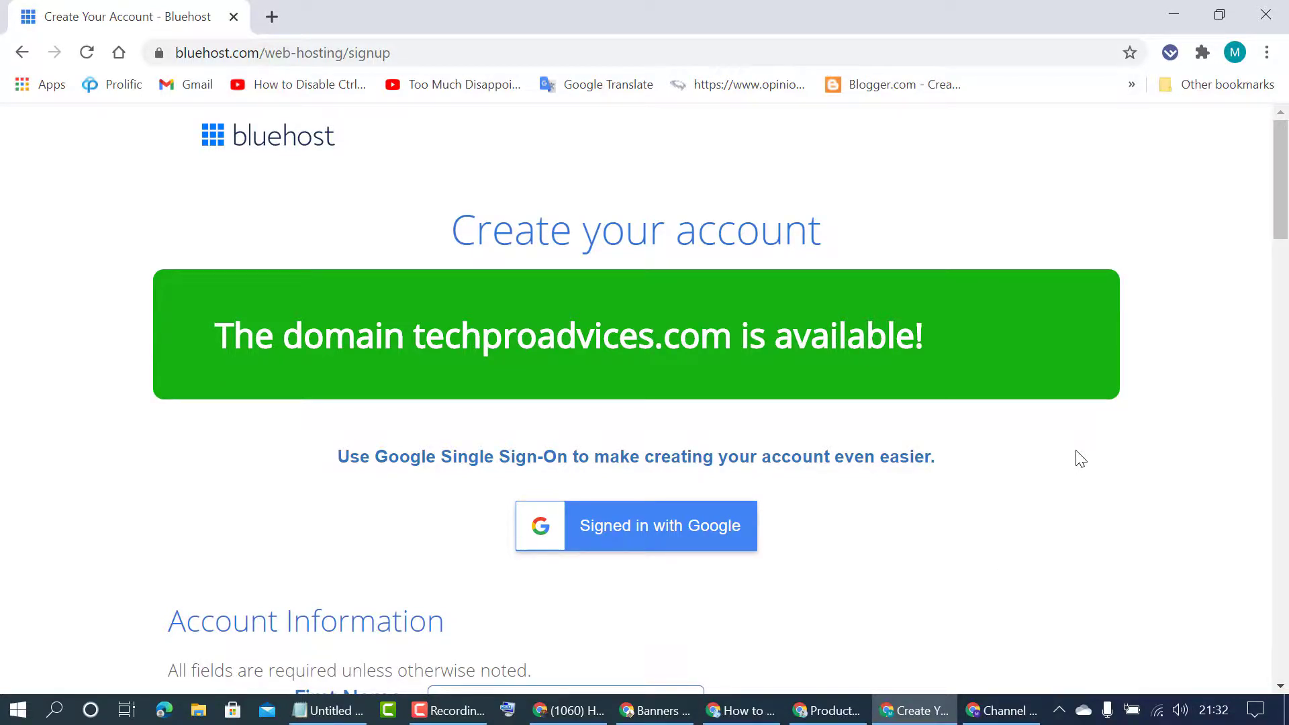
{"action": "scroll", "coordinate": [1077, 460], "scroll_direction": "down", "scroll_amount": 3}
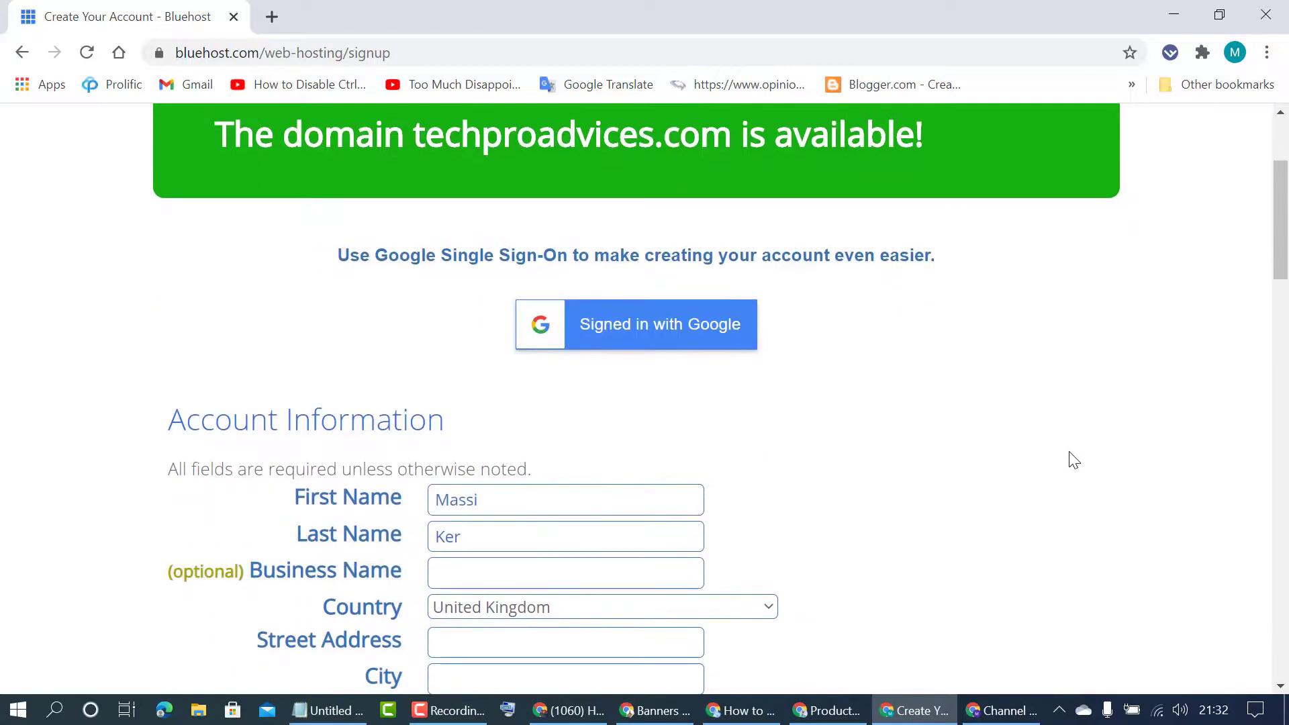
{"action": "scroll", "coordinate": [1074, 461], "scroll_direction": "up", "scroll_amount": 1}
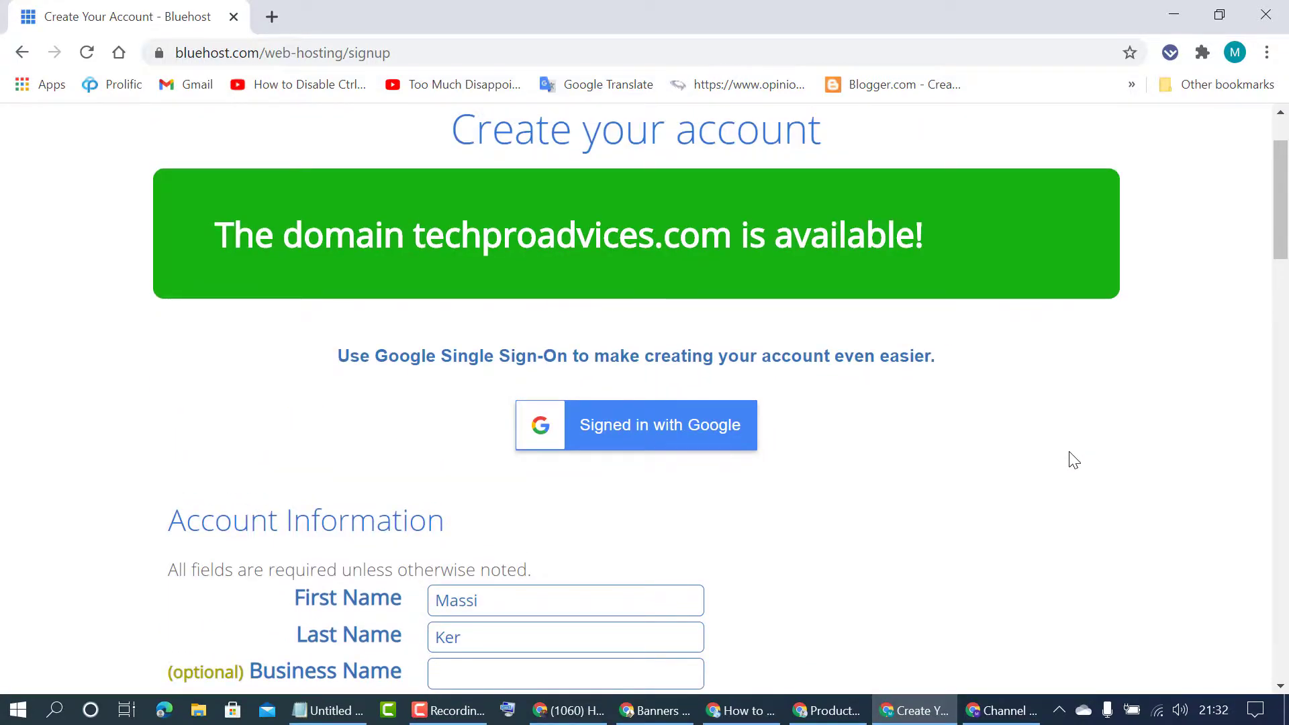
{"action": "scroll", "coordinate": [1074, 461], "scroll_direction": "down", "scroll_amount": 4}
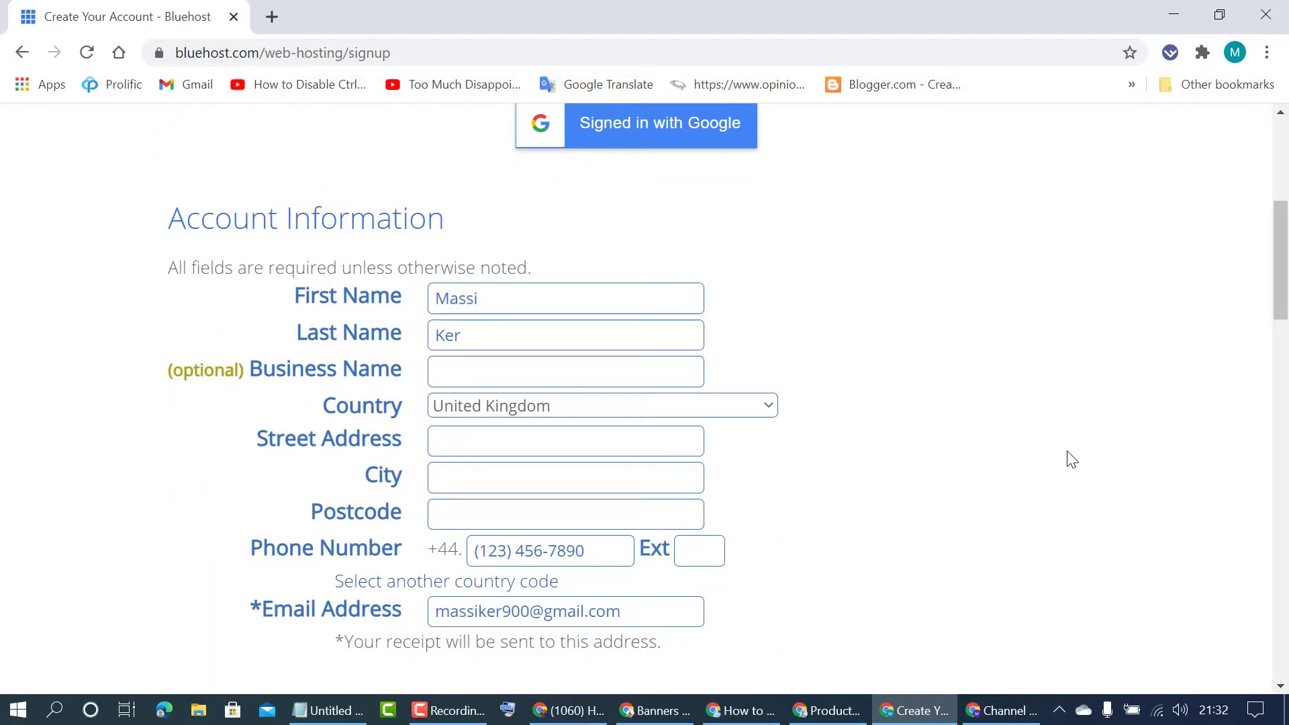